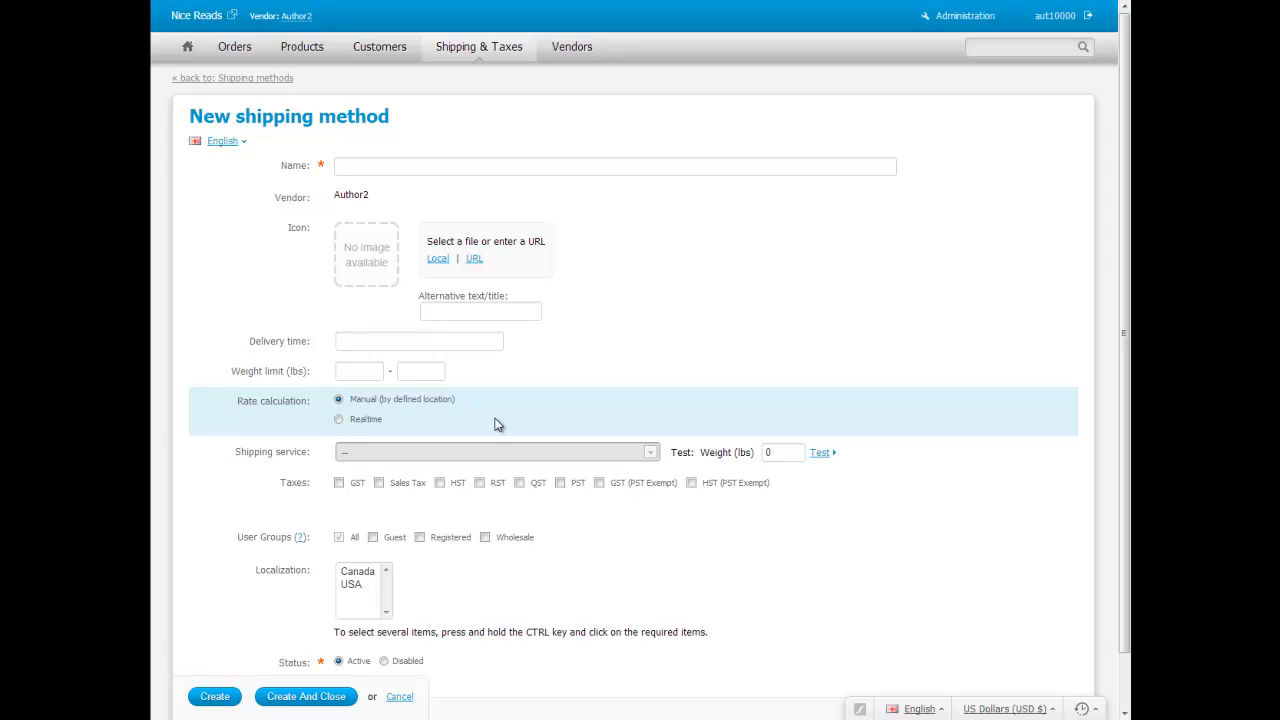
Name the method 'TotalSnap Standard' with delivery time '1 - 7 business days'
{"action": "left_click", "coordinate": [432, 165]}
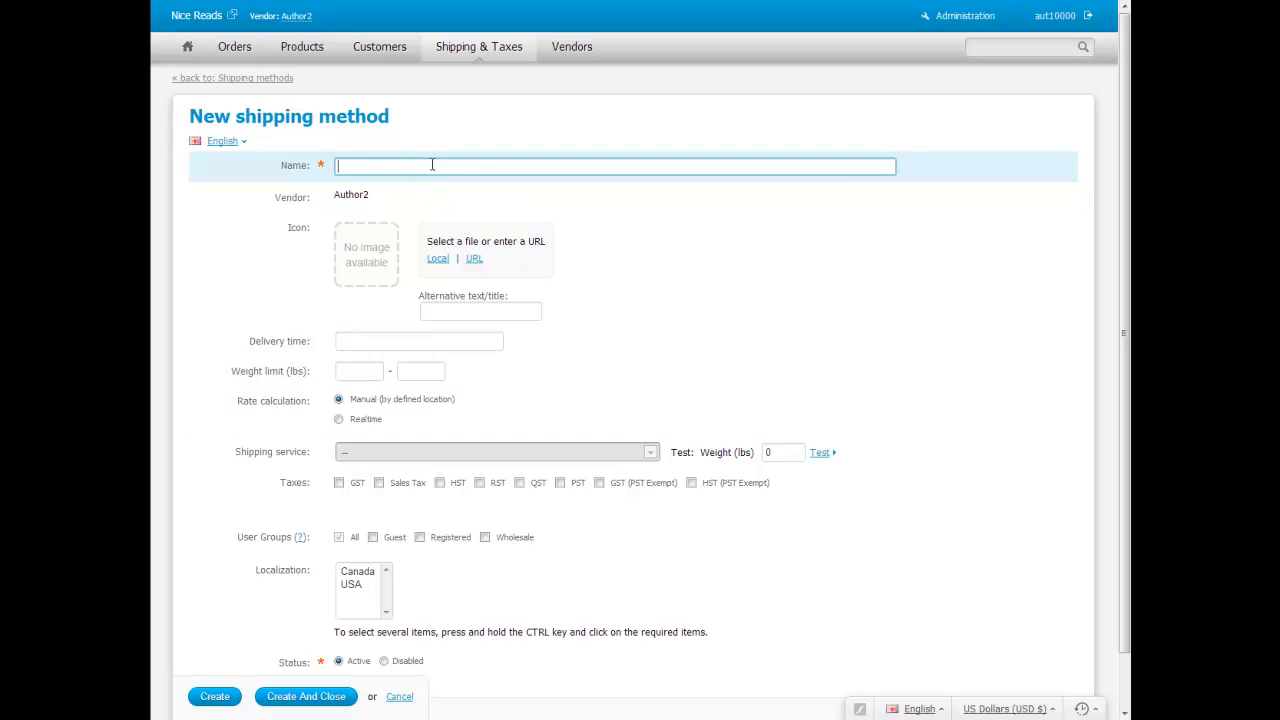
{"action": "type", "text": "T"}
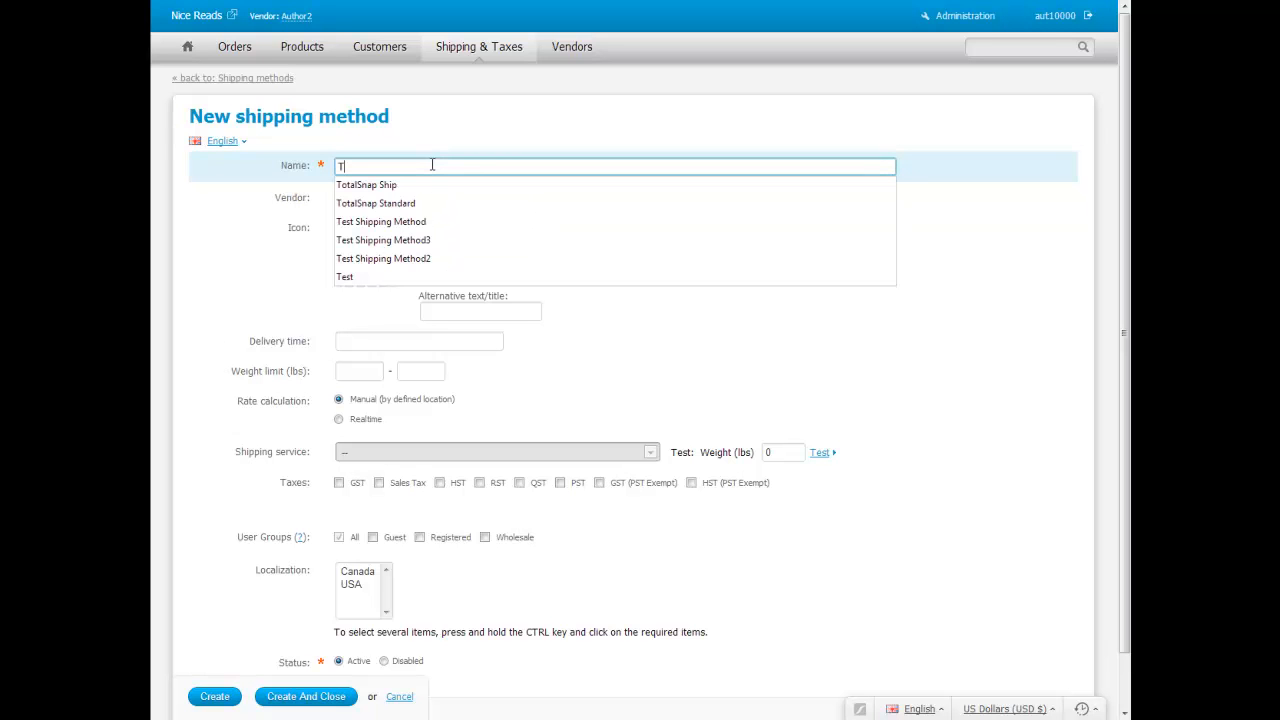
{"action": "key", "text": "Down"}
{"action": "key", "text": "Down"}
{"action": "key", "text": "Return"}
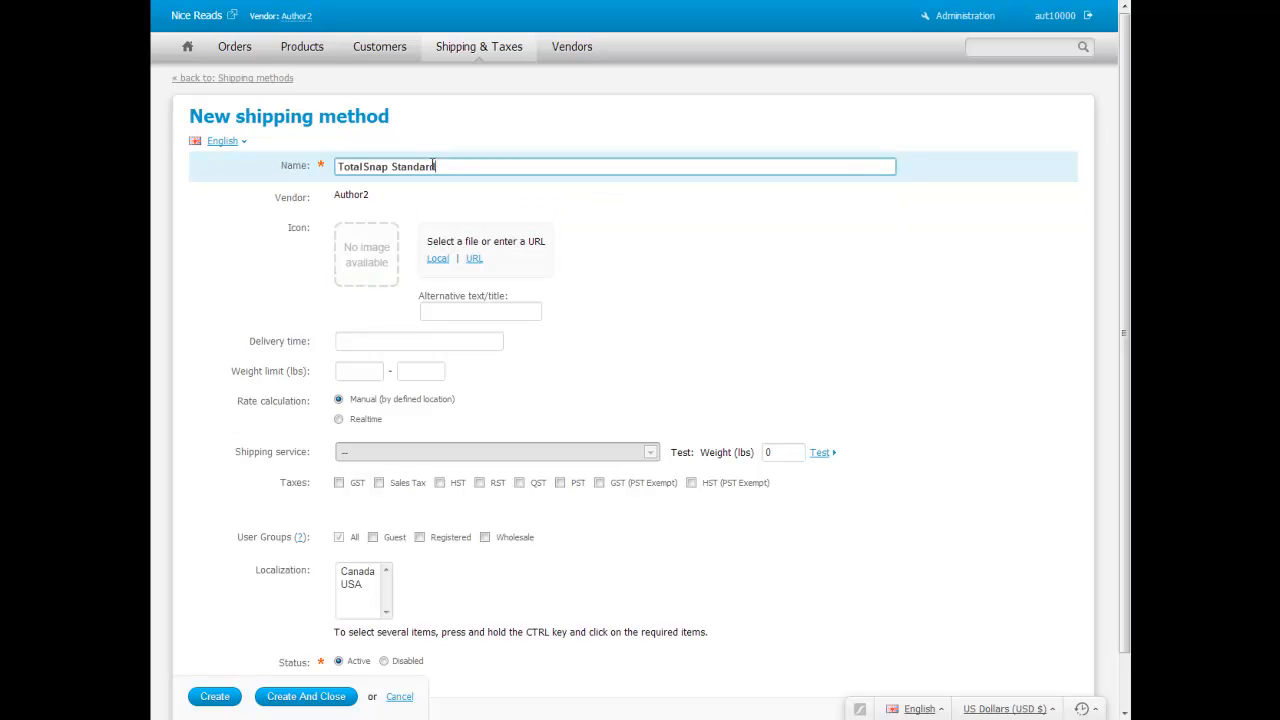
{"action": "left_click", "coordinate": [409, 341]}
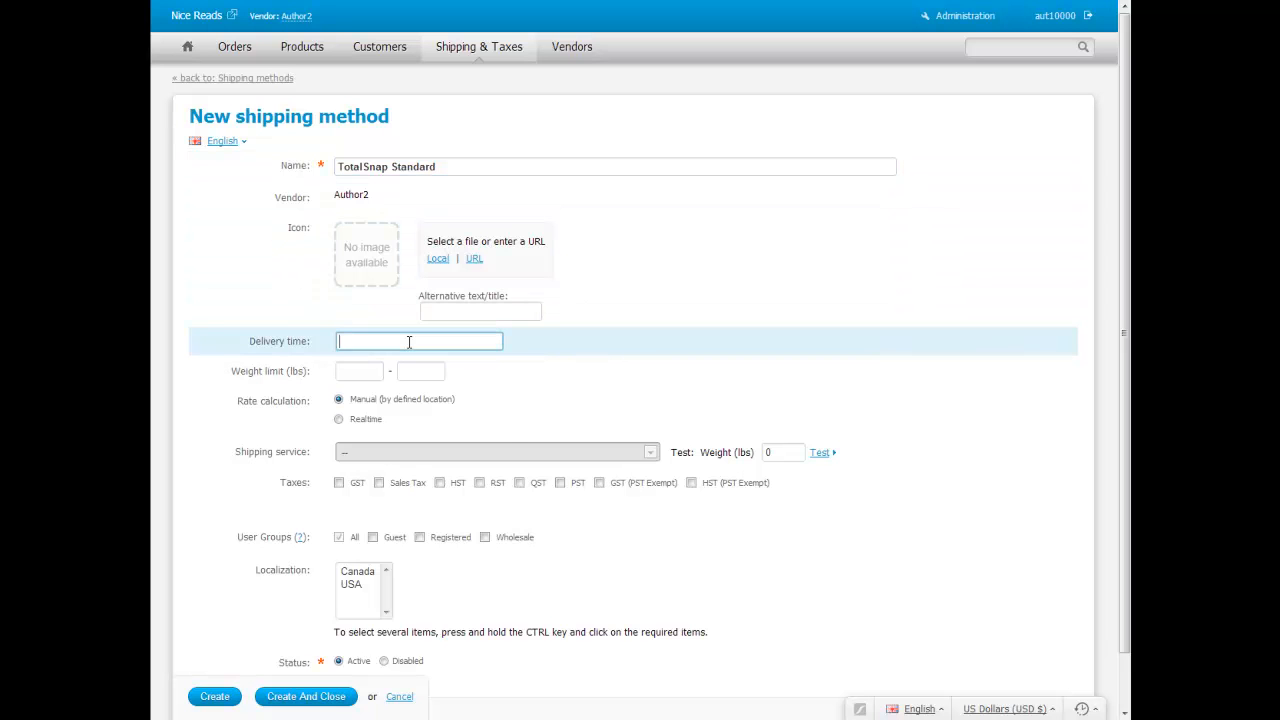
{"action": "type", "text": "1 - 7 days"}
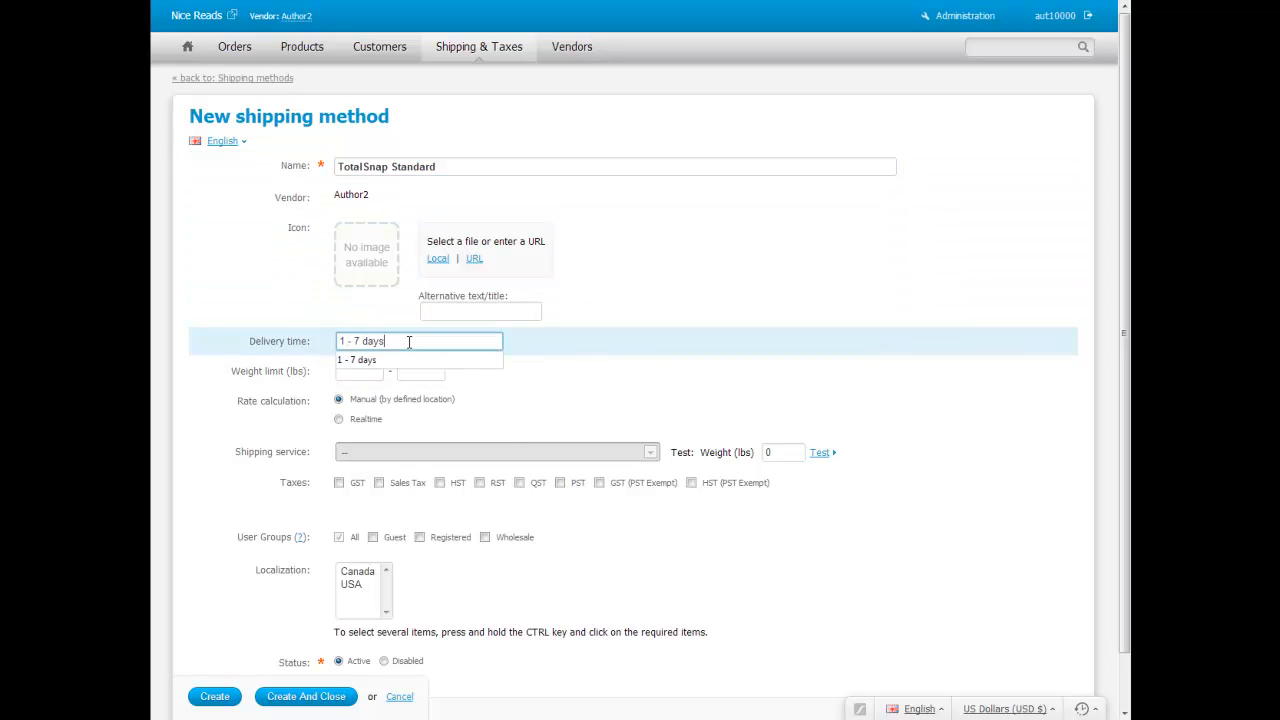
{"action": "key", "text": "BackSpace"}
{"action": "key", "text": "BackSpace"}
{"action": "key", "text": "BackSpace"}
{"action": "key", "text": "BackSpace"}
{"action": "type", "text": "business"}
{"action": "key", "text": "Down"}
{"action": "key", "text": "Return"}
Set the weight limit from 0 to 20 lbs
{"action": "left_click", "coordinate": [358, 370]}
{"action": "type", "text": "0"}
{"action": "key", "text": "Tab"}
{"action": "type", "text": "20"}
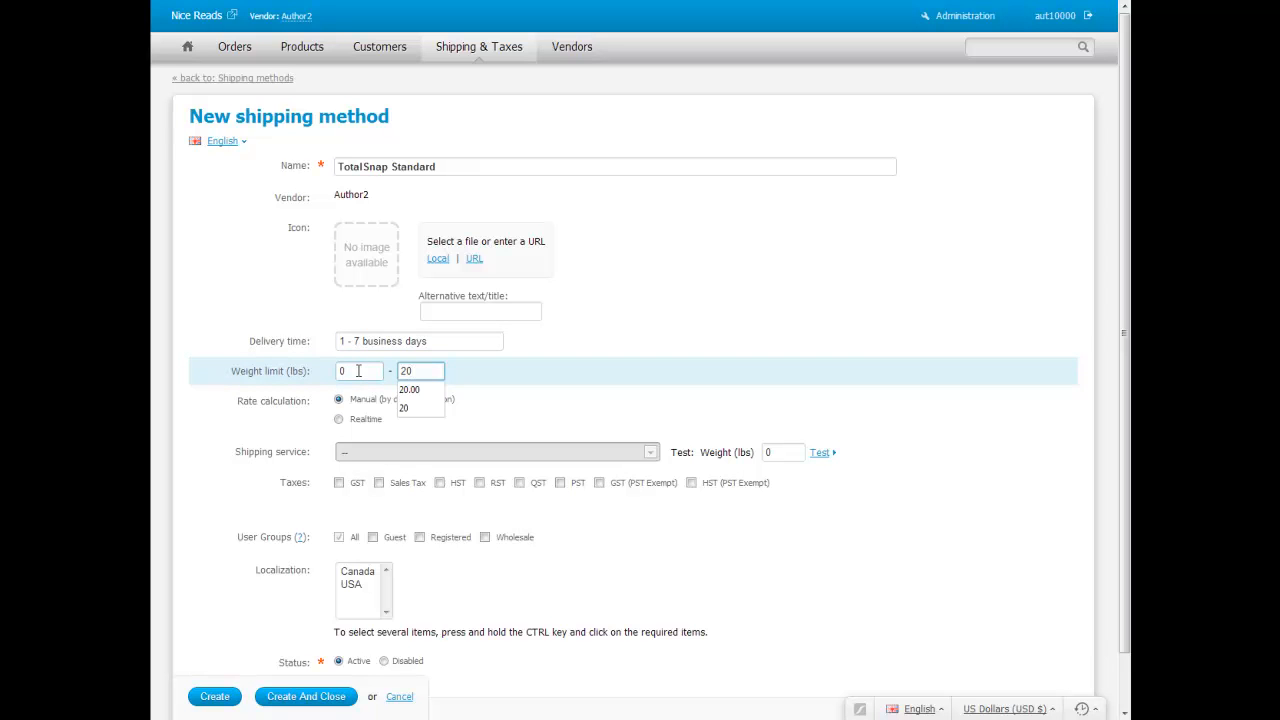
{"action": "left_click", "coordinate": [552, 409]}
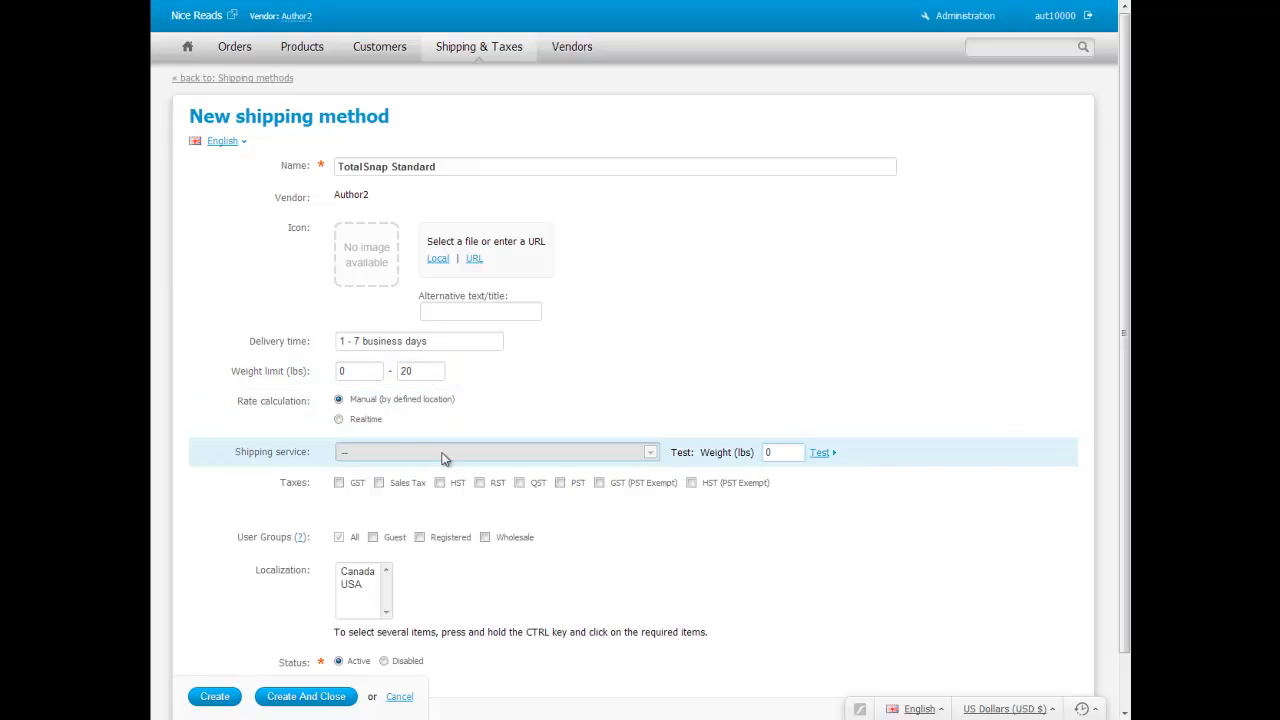
Apply the GST, Sales Tax, HST, RST and QST taxes to the method
{"action": "left_click", "coordinate": [339, 483]}
{"action": "left_click", "coordinate": [379, 483]}
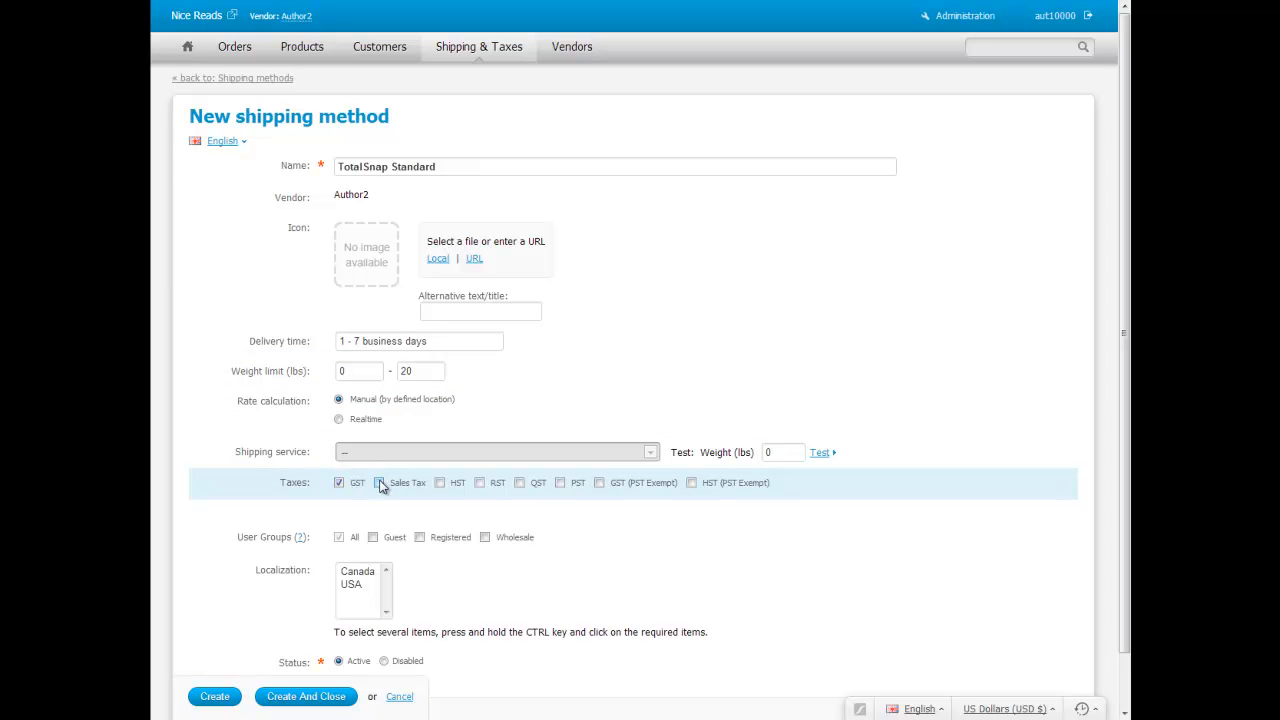
{"action": "left_click", "coordinate": [440, 484]}
{"action": "left_click", "coordinate": [481, 483]}
{"action": "left_click", "coordinate": [520, 483]}
Add GST (PST Exempt), localize to Canada and USA, create the method, and view its shipping charges
{"action": "left_click", "coordinate": [600, 483]}
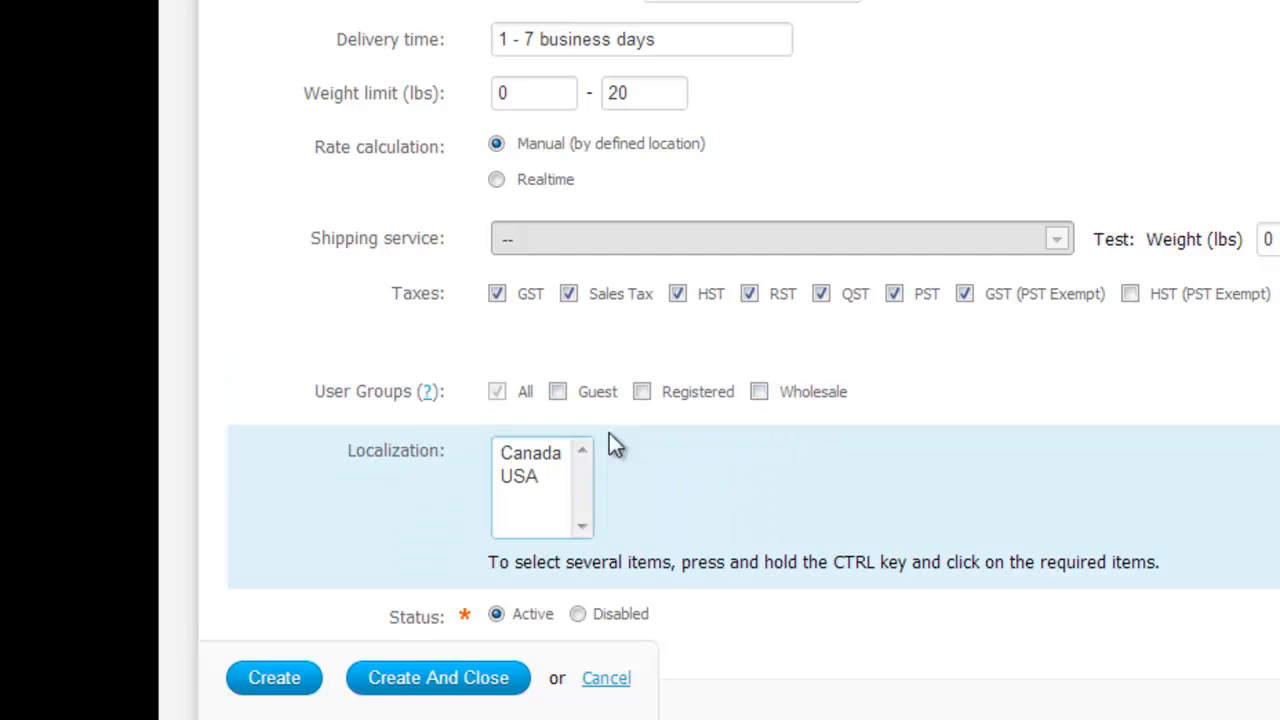
{"action": "left_click", "coordinate": [541, 453]}
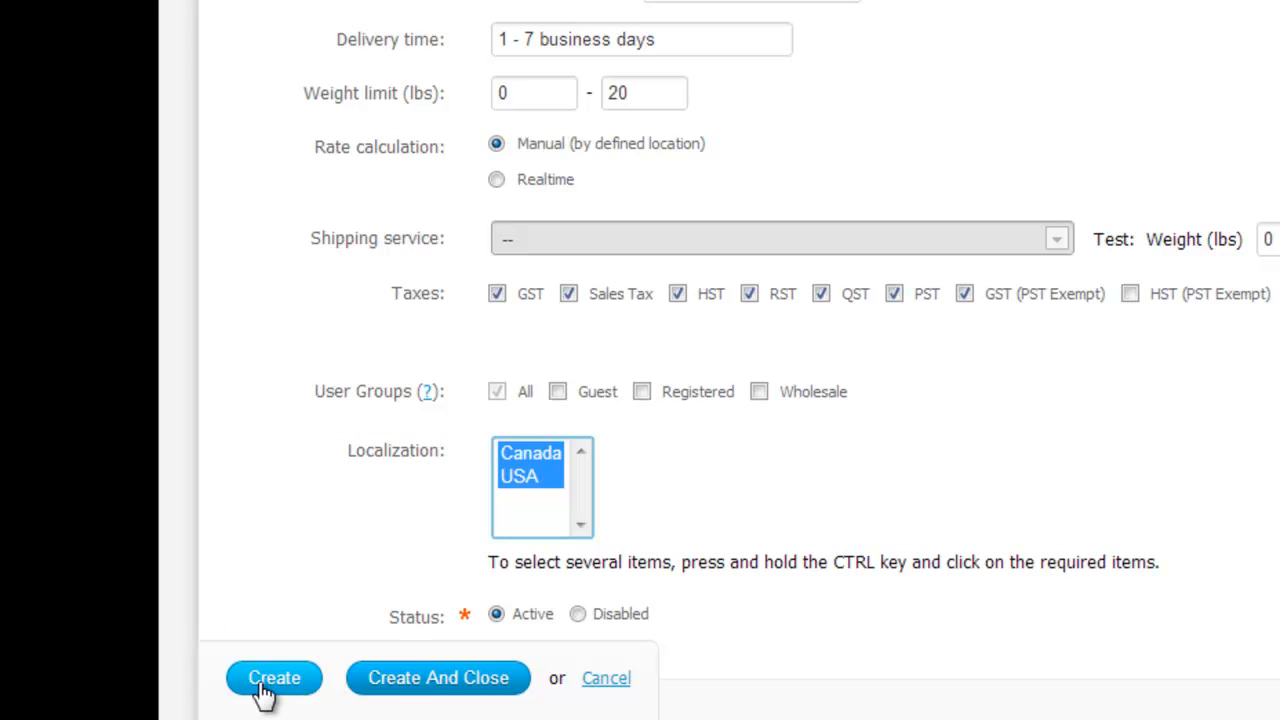
{"action": "left_click", "coordinate": [270, 690]}
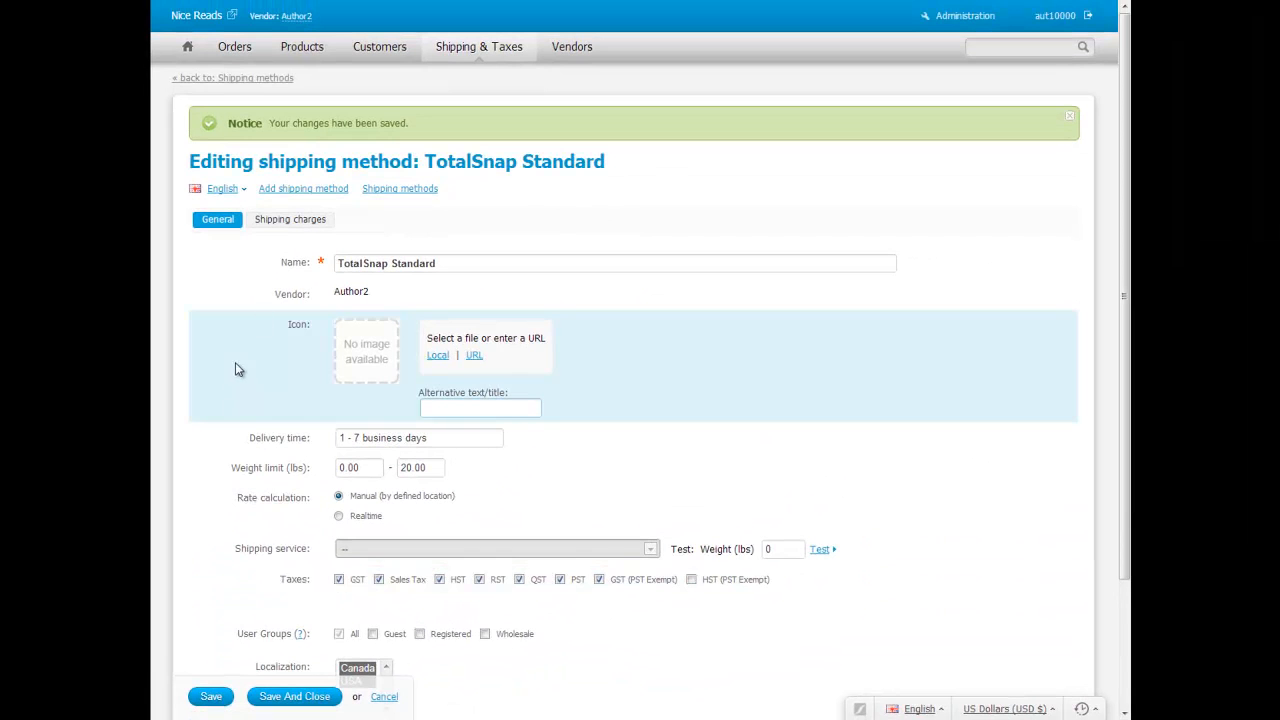
{"action": "left_click", "coordinate": [292, 220]}
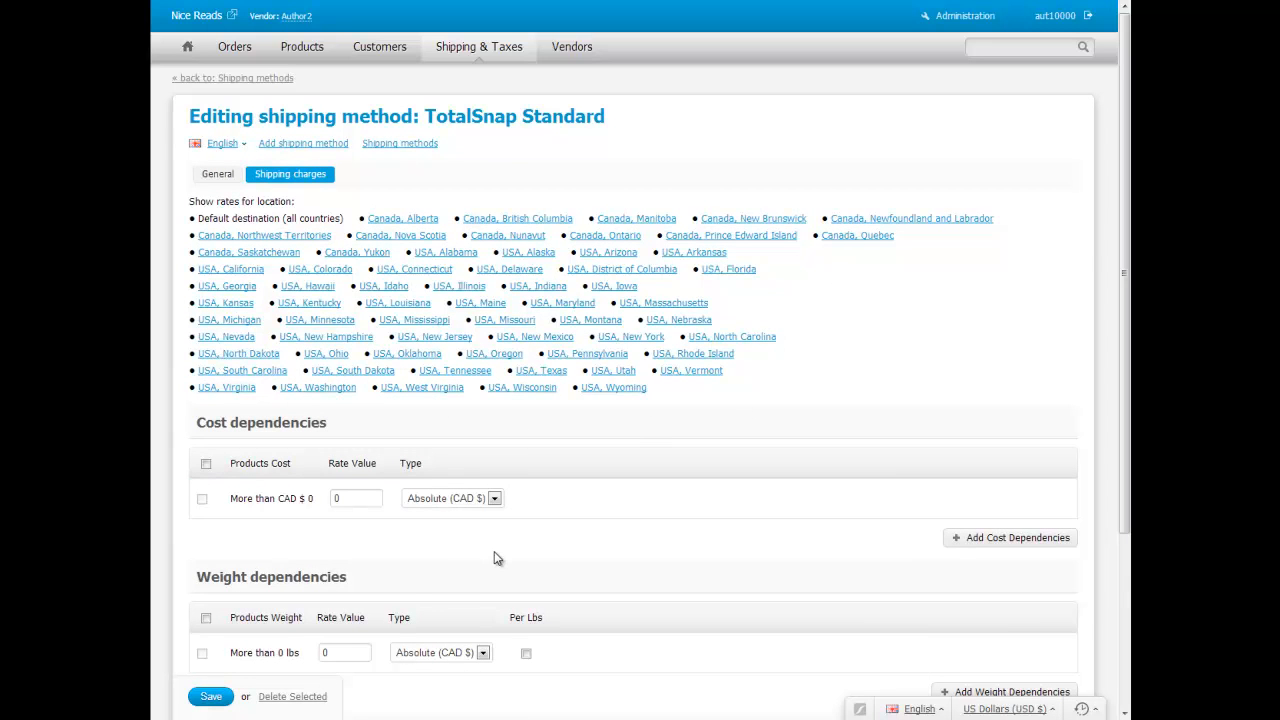
{"action": "scroll", "coordinate": [494, 551], "scroll_direction": "down", "scroll_amount": 1}
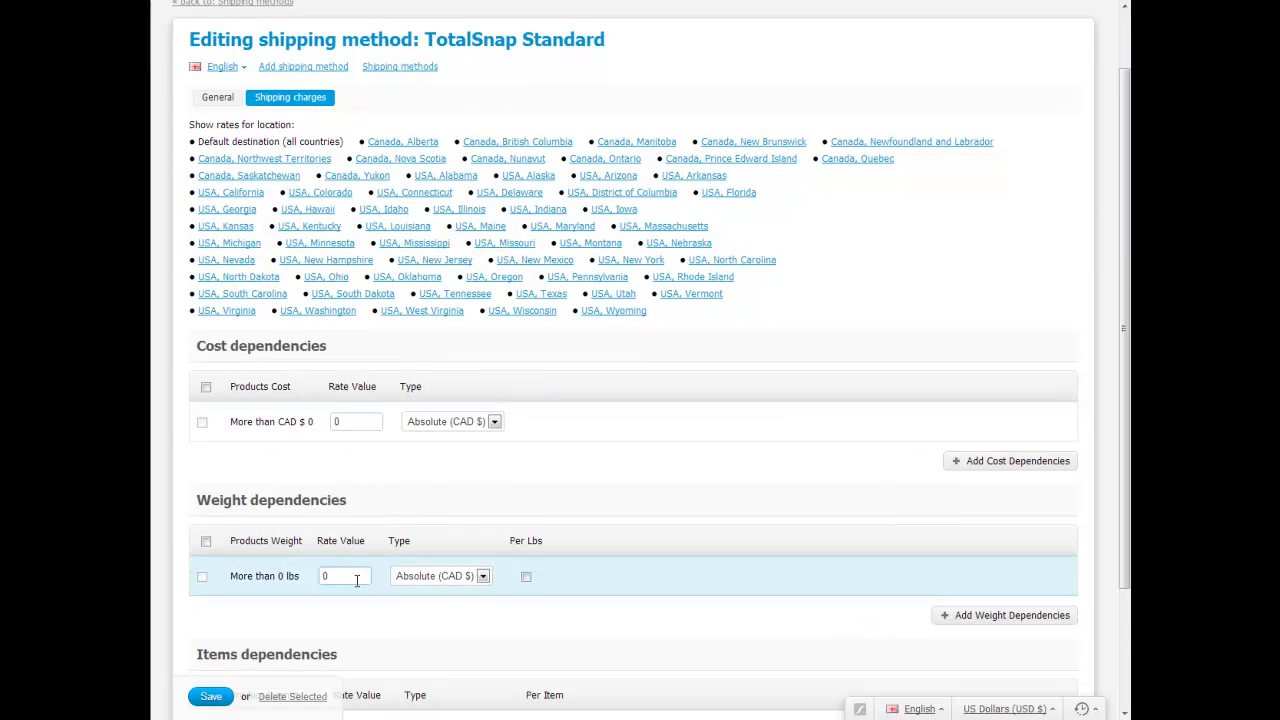
{"action": "scroll", "coordinate": [355, 578], "scroll_direction": "down", "scroll_amount": 2}
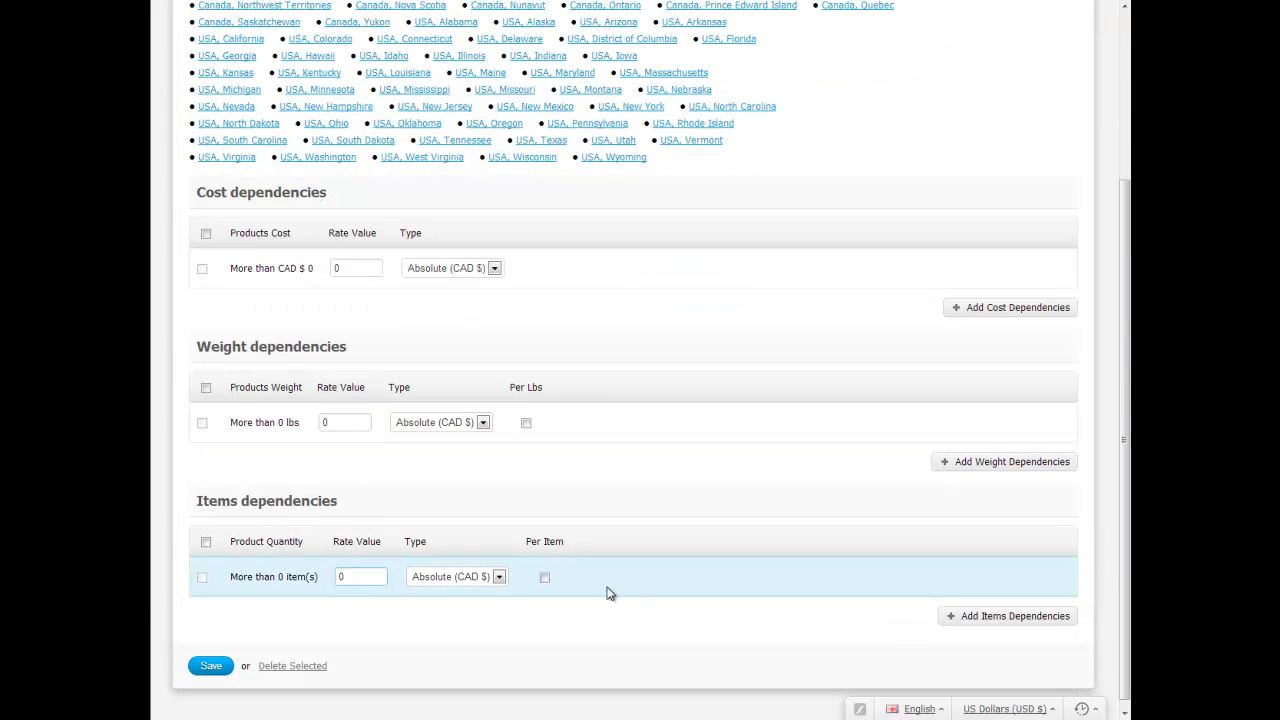
{"action": "scroll", "coordinate": [630, 598], "scroll_direction": "up", "scroll_amount": 2}
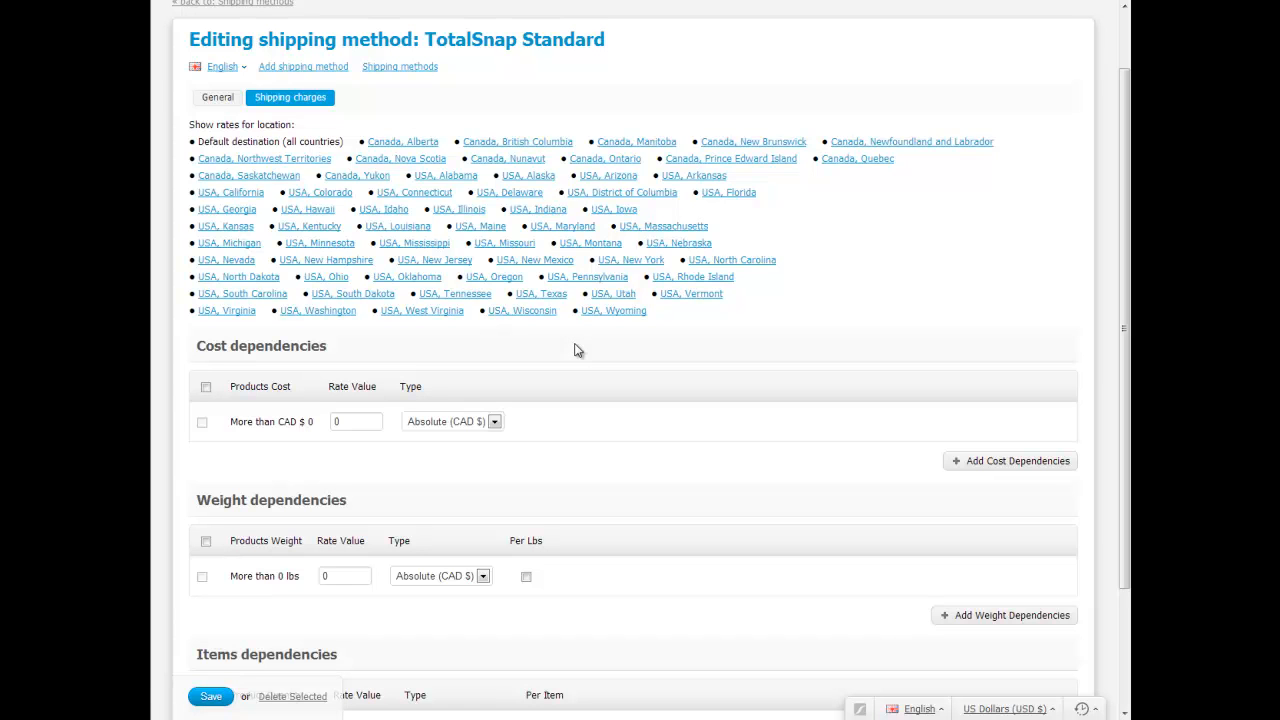
Enter a 10 CAD cost-based rate for shipments to Canada, British Columbia
{"action": "left_click", "coordinate": [503, 148]}
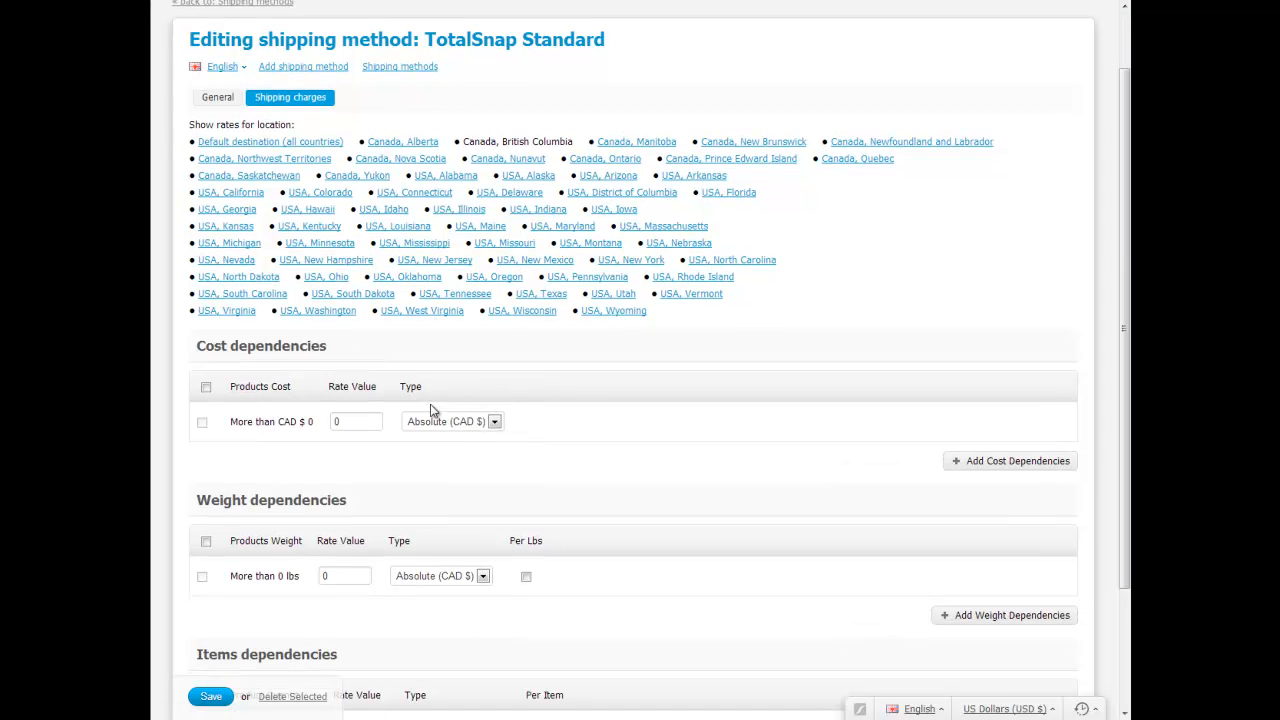
{"action": "left_click", "coordinate": [363, 421]}
{"action": "key", "text": "BackSpace"}
{"action": "type", "text": "10"}
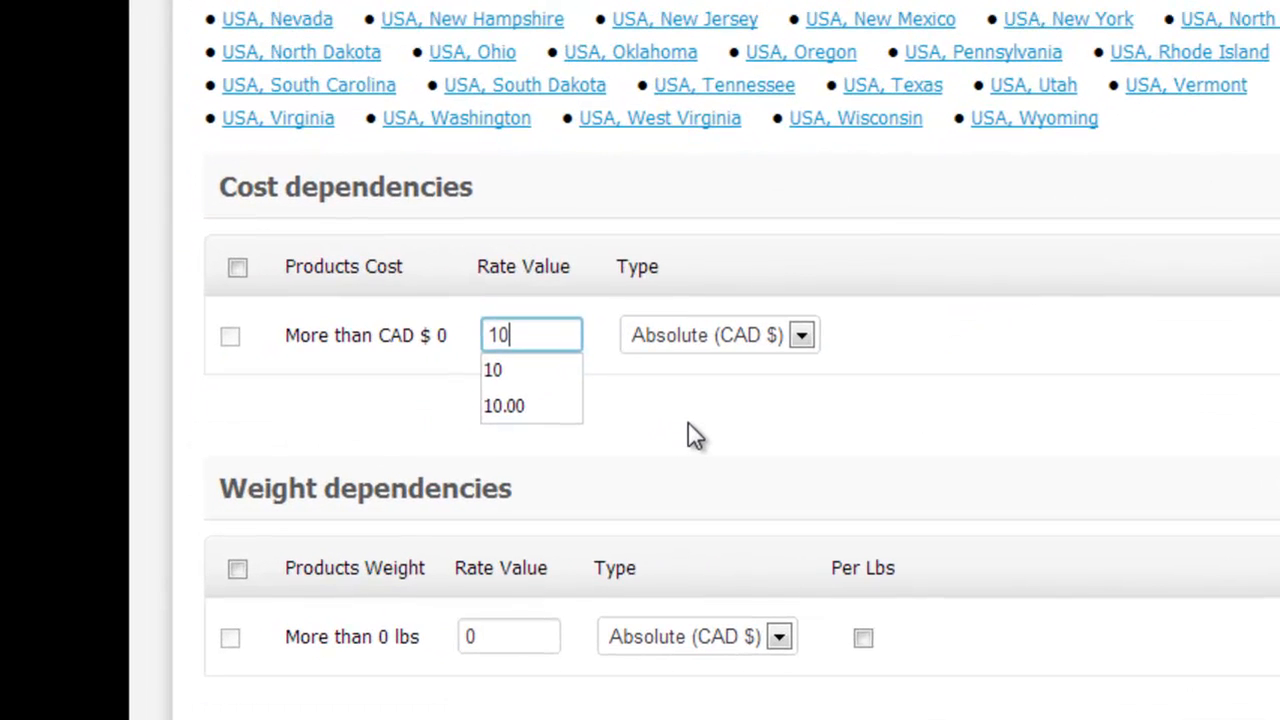
{"action": "left_click", "coordinate": [688, 424]}
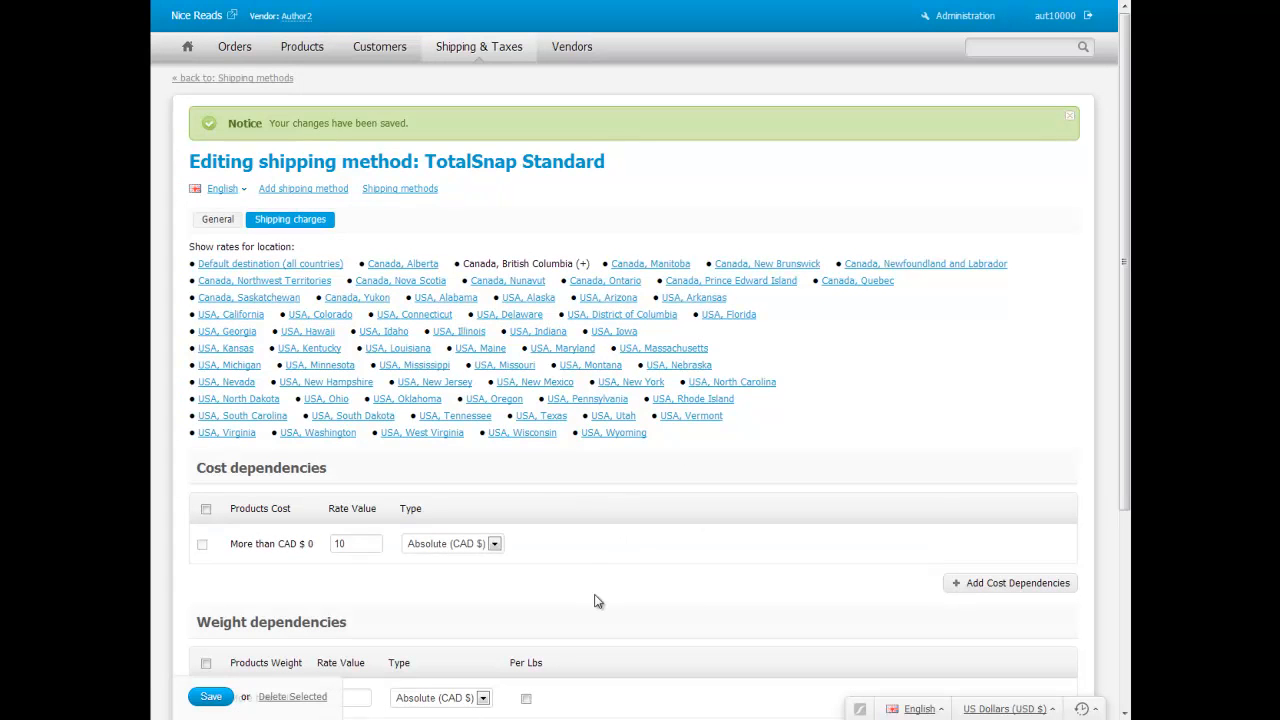
Open Canada, Alberta's rates and enter 15 as the weight rate for over 0 lbs
{"action": "scroll", "coordinate": [594, 600], "scroll_direction": "down", "scroll_amount": 2}
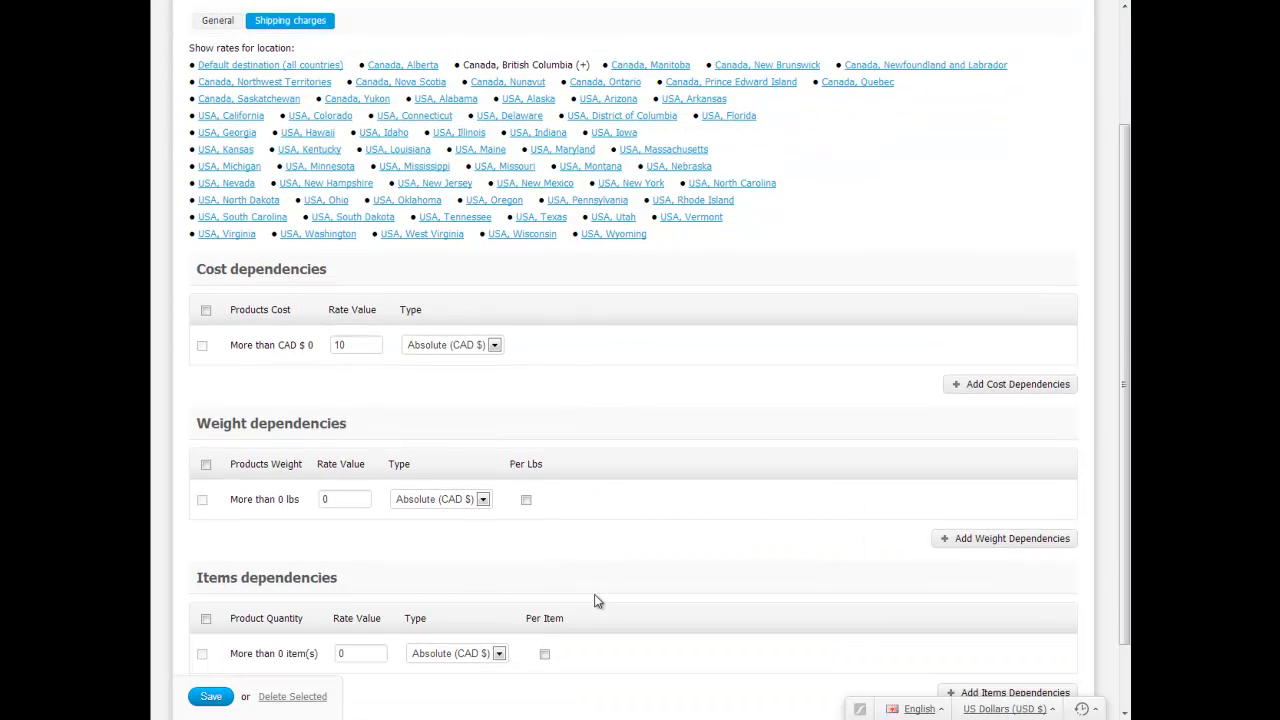
{"action": "left_click", "coordinate": [414, 82]}
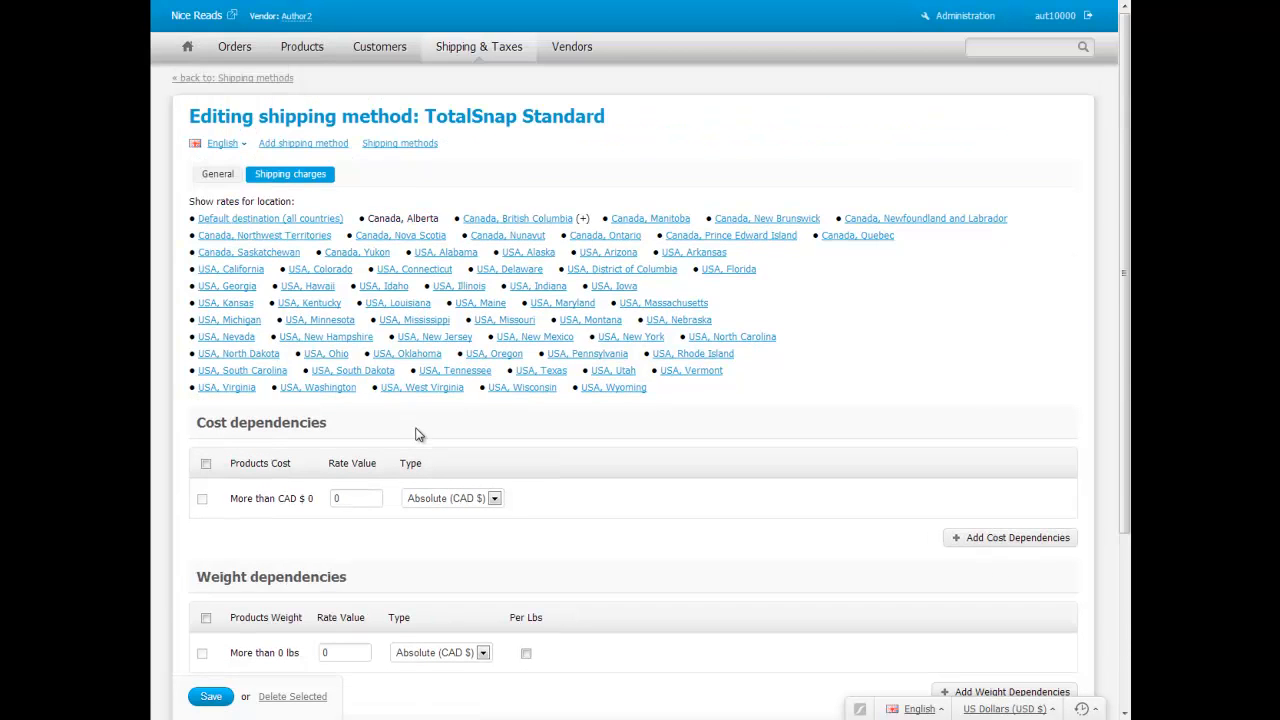
{"action": "scroll", "coordinate": [419, 437], "scroll_direction": "down", "scroll_amount": 2}
{"action": "double_click", "coordinate": [342, 503]}
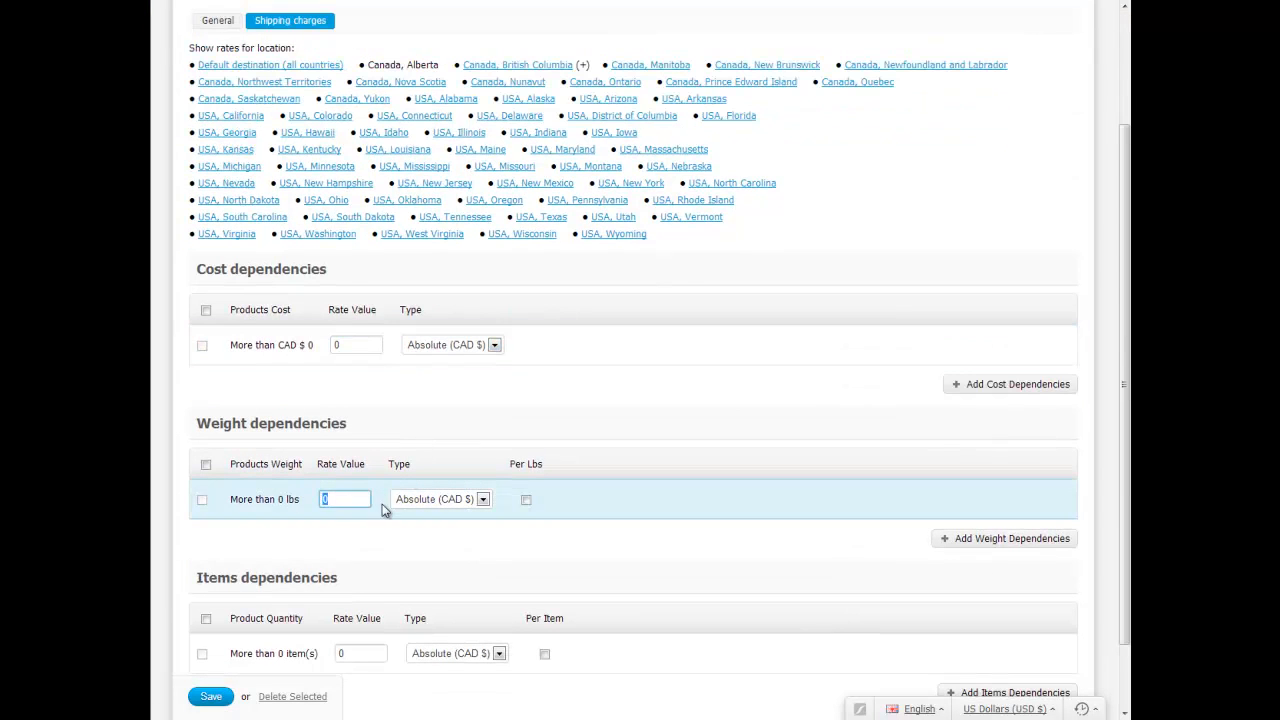
{"action": "type", "text": "15"}
{"action": "left_click", "coordinate": [410, 545]}
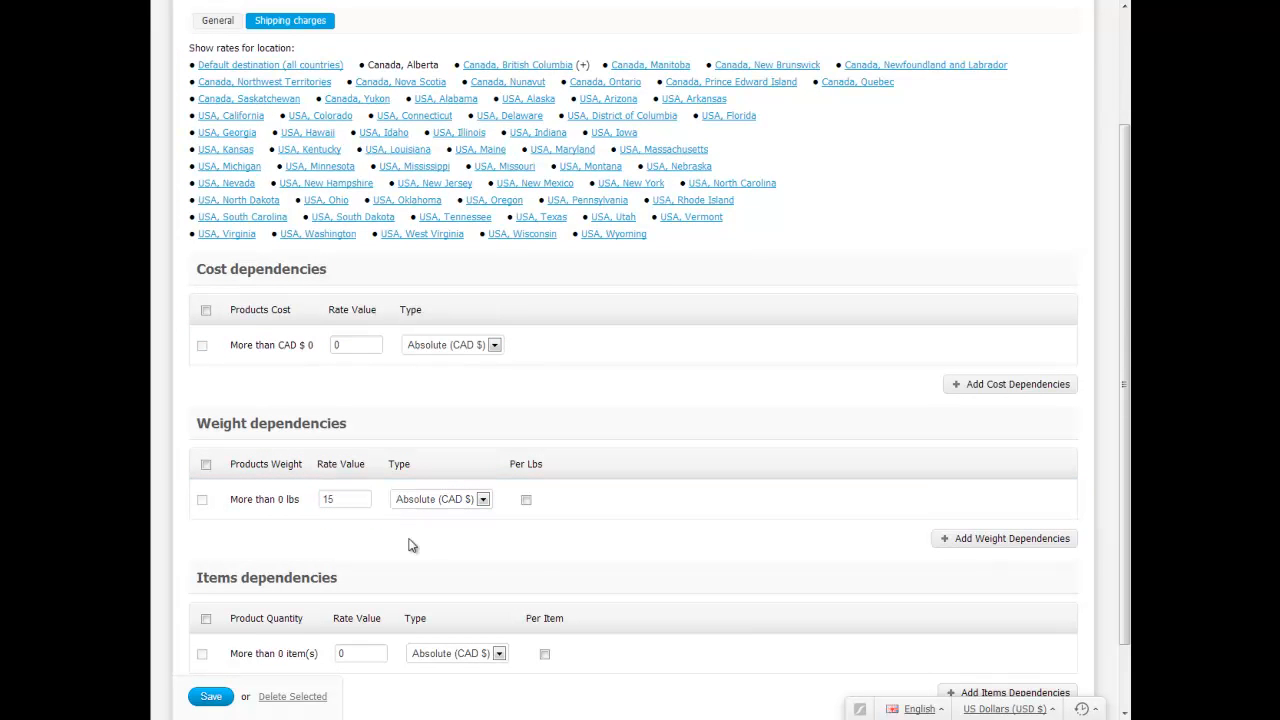
Add an Alberta weight tier charging 20 for over 3 lbs and save the rates
{"action": "left_click", "coordinate": [980, 540]}
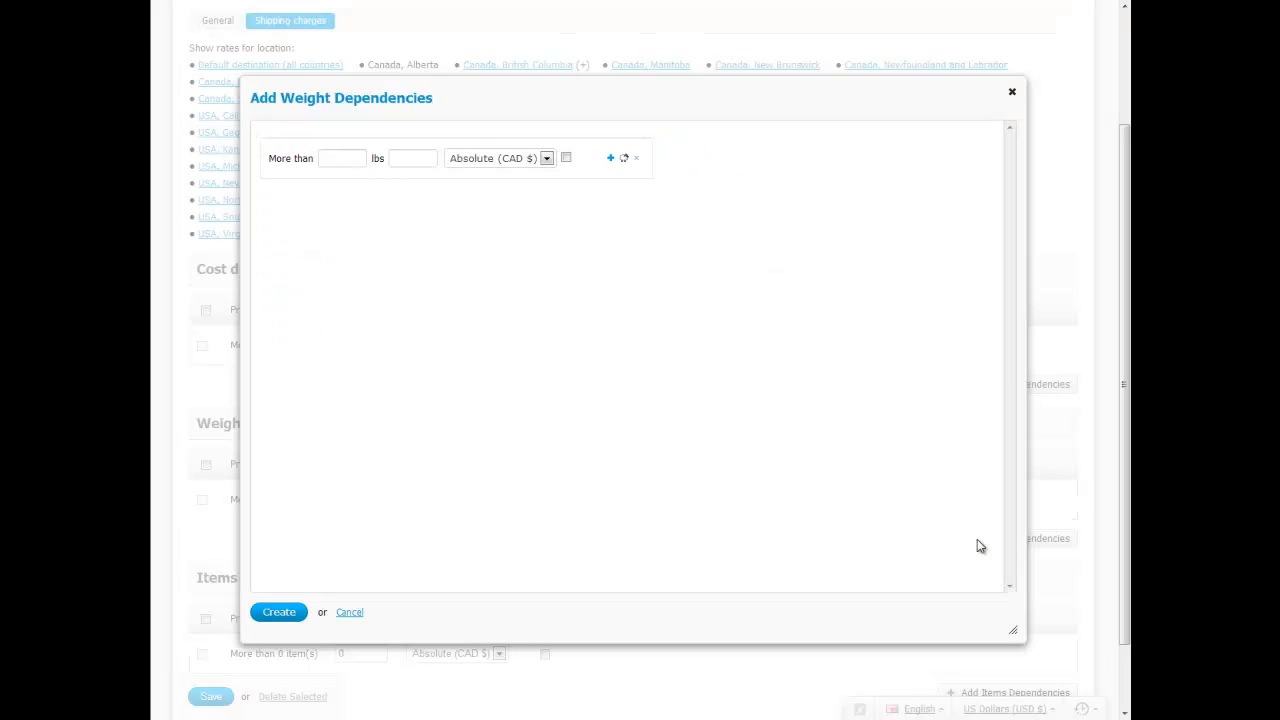
{"action": "left_click", "coordinate": [346, 160]}
{"action": "type", "text": "3"}
{"action": "key", "text": "Tab"}
{"action": "type", "text": "20"}
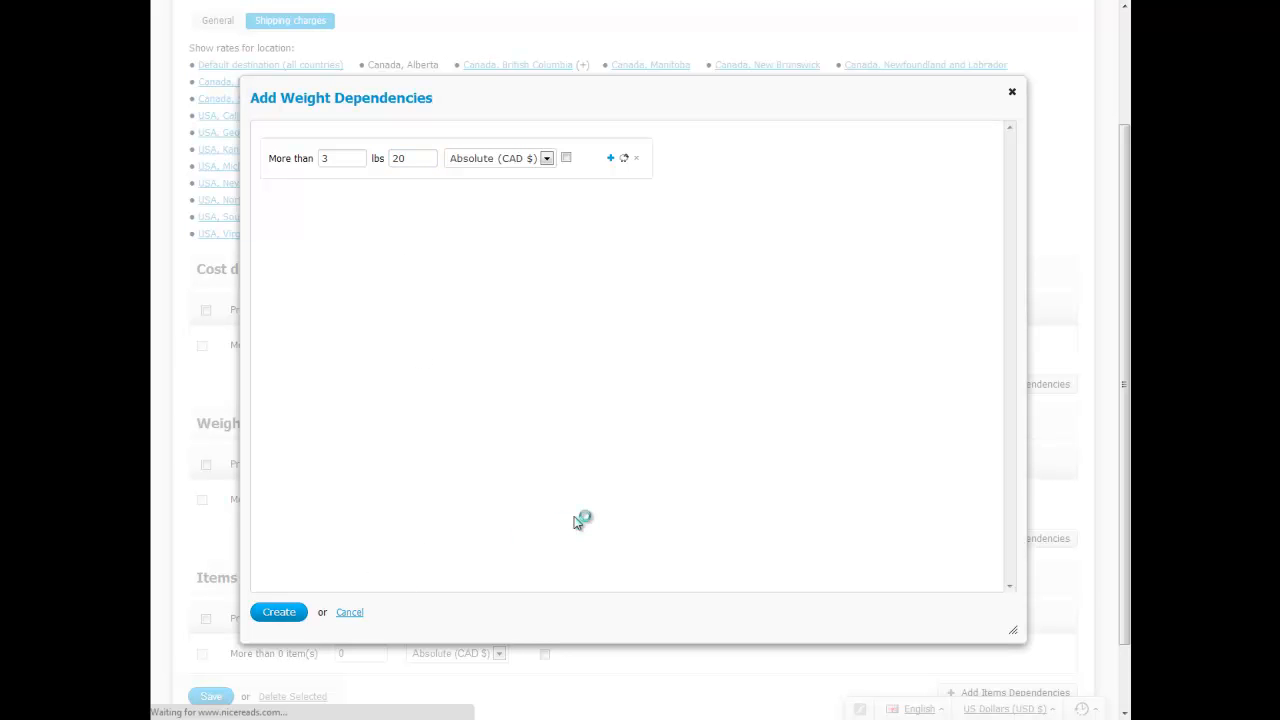
{"action": "scroll", "coordinate": [551, 549], "scroll_direction": "down", "scroll_amount": 4}
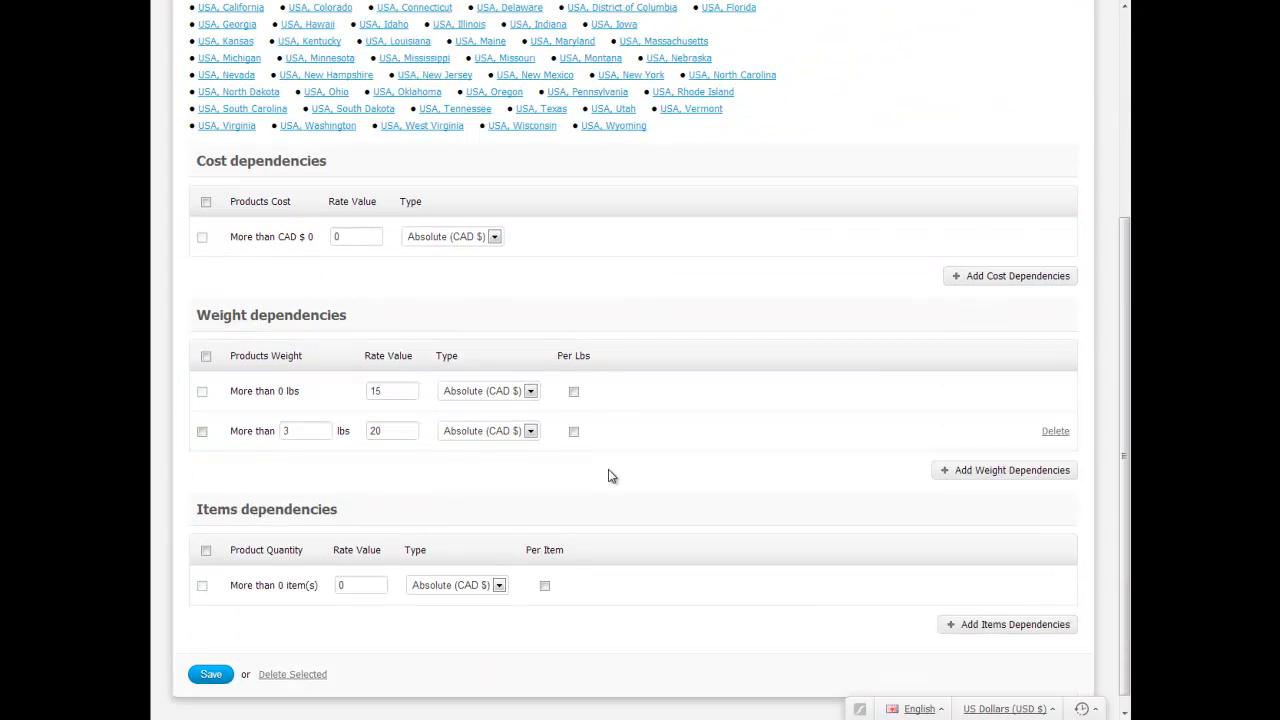
{"action": "scroll", "coordinate": [612, 476], "scroll_direction": "down", "scroll_amount": 1}
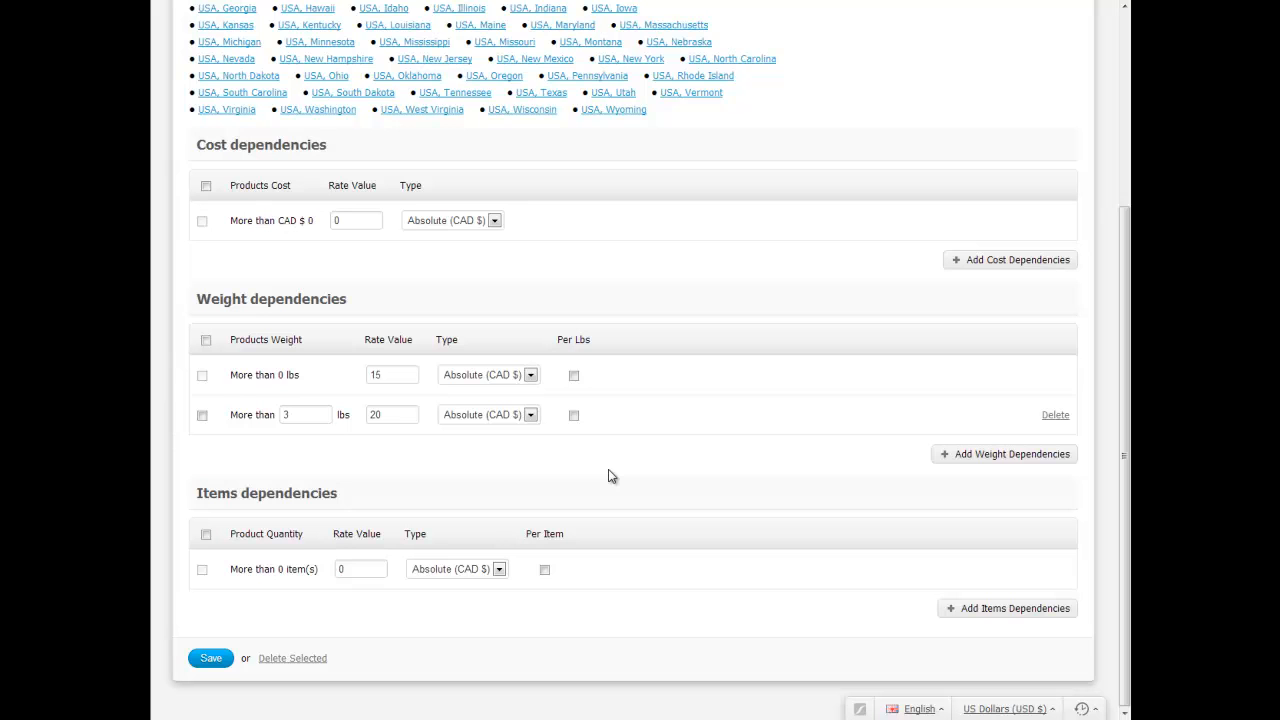
{"action": "left_click", "coordinate": [214, 664]}
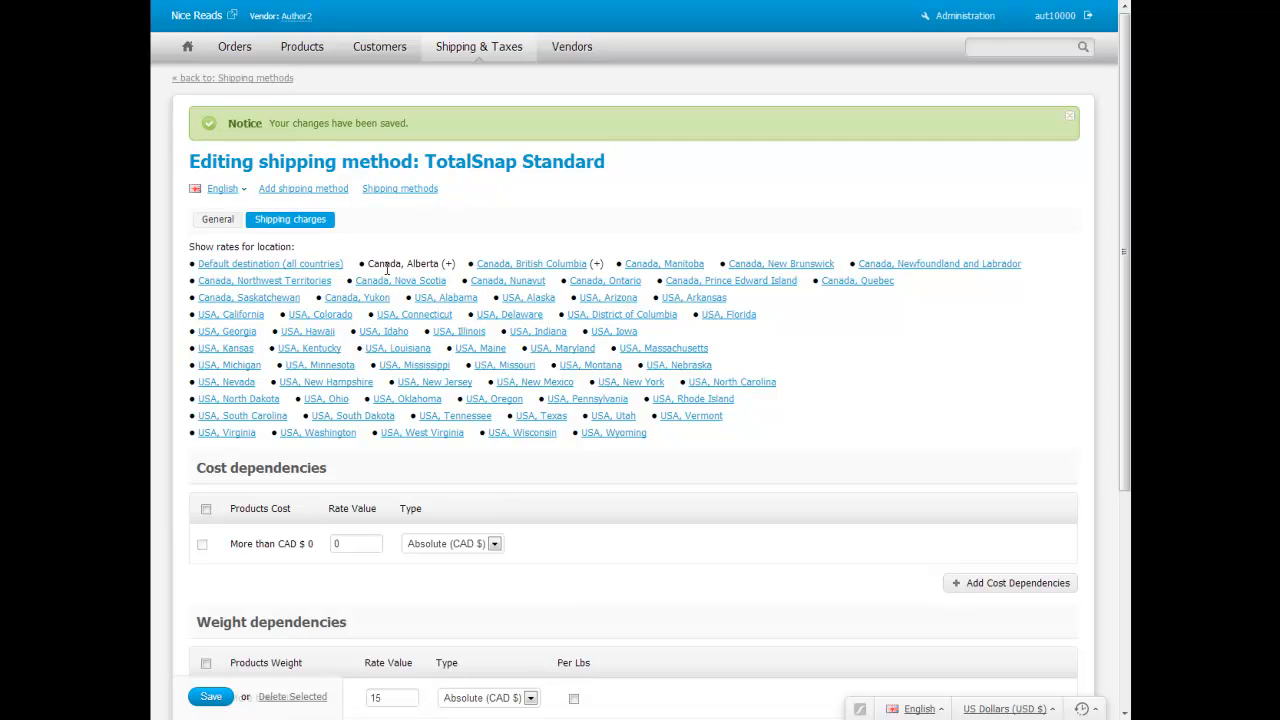
Save and close TotalSnap Standard, then load author2.totalsnap.ca in a new browser tab
{"action": "left_click", "coordinate": [220, 222]}
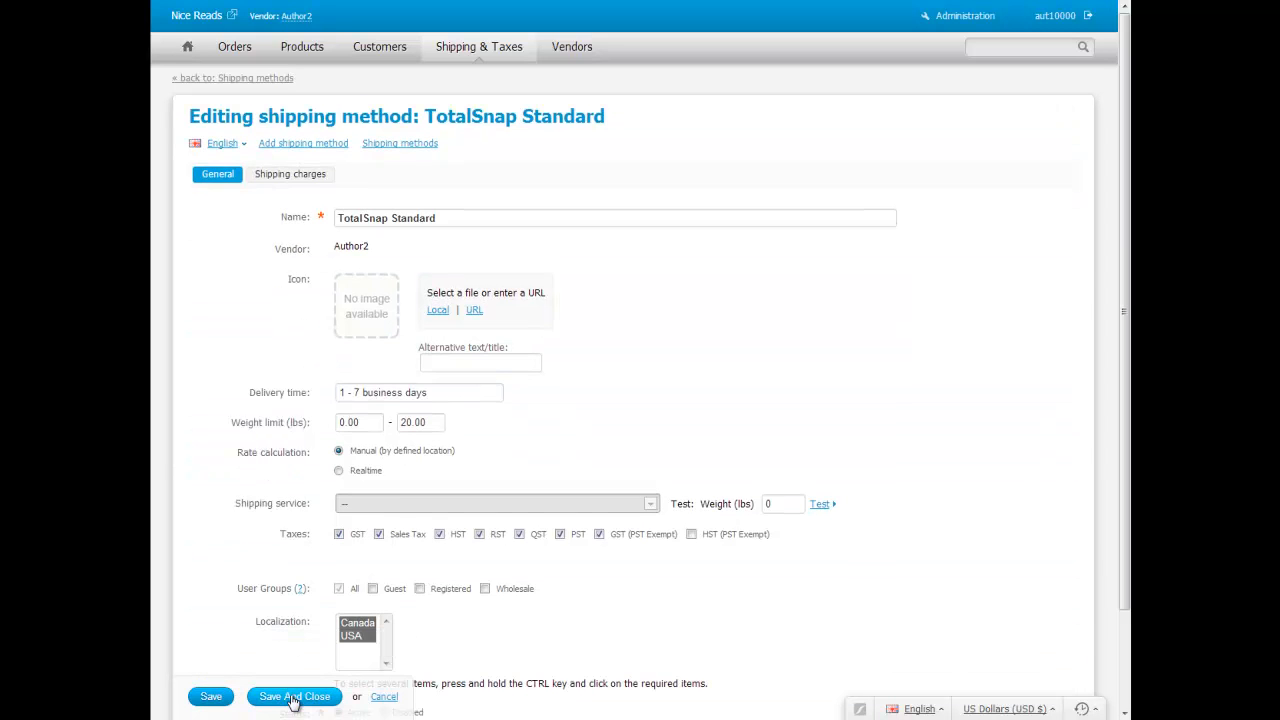
{"action": "left_click", "coordinate": [293, 697]}
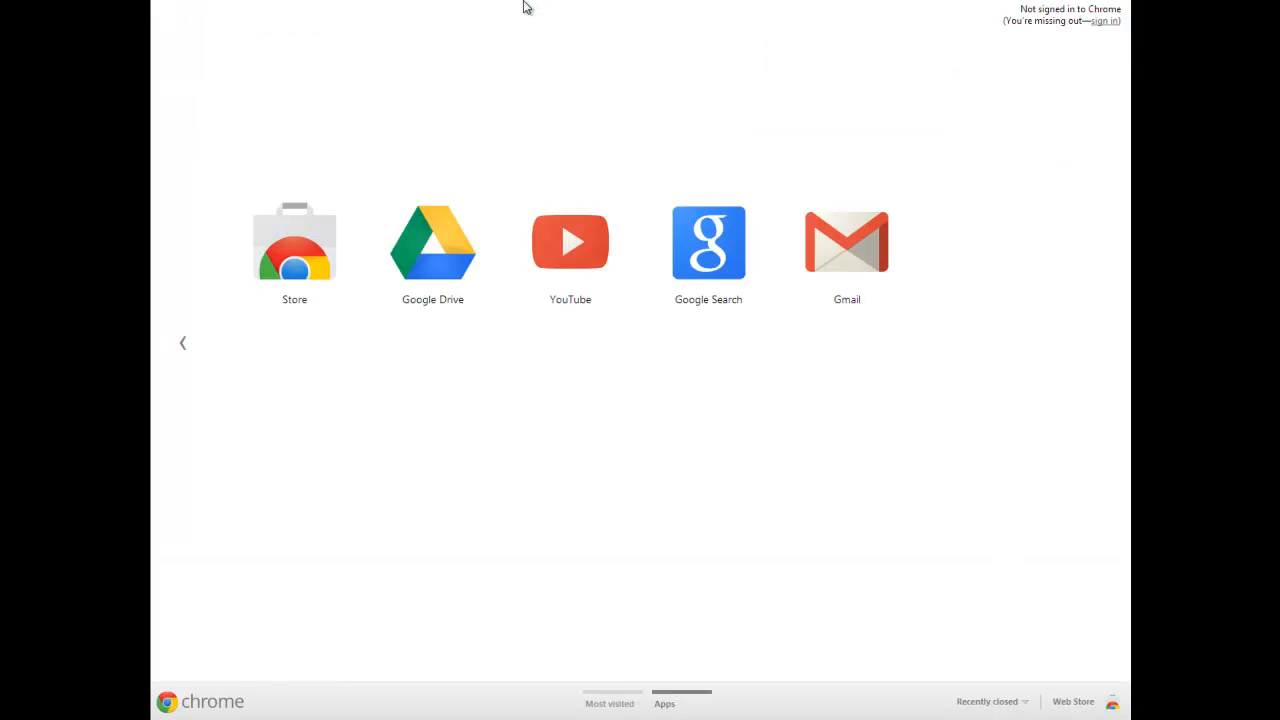
{"action": "type", "text": "au"}
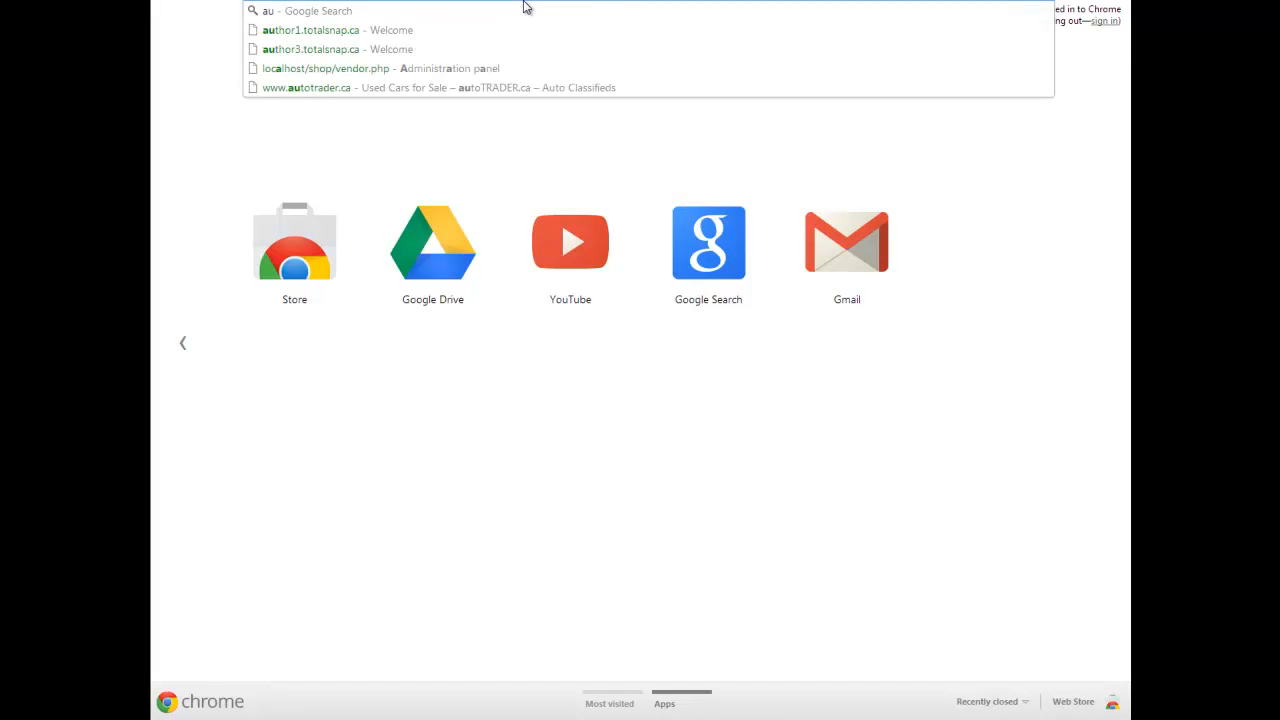
{"action": "type", "text": "thor2"}
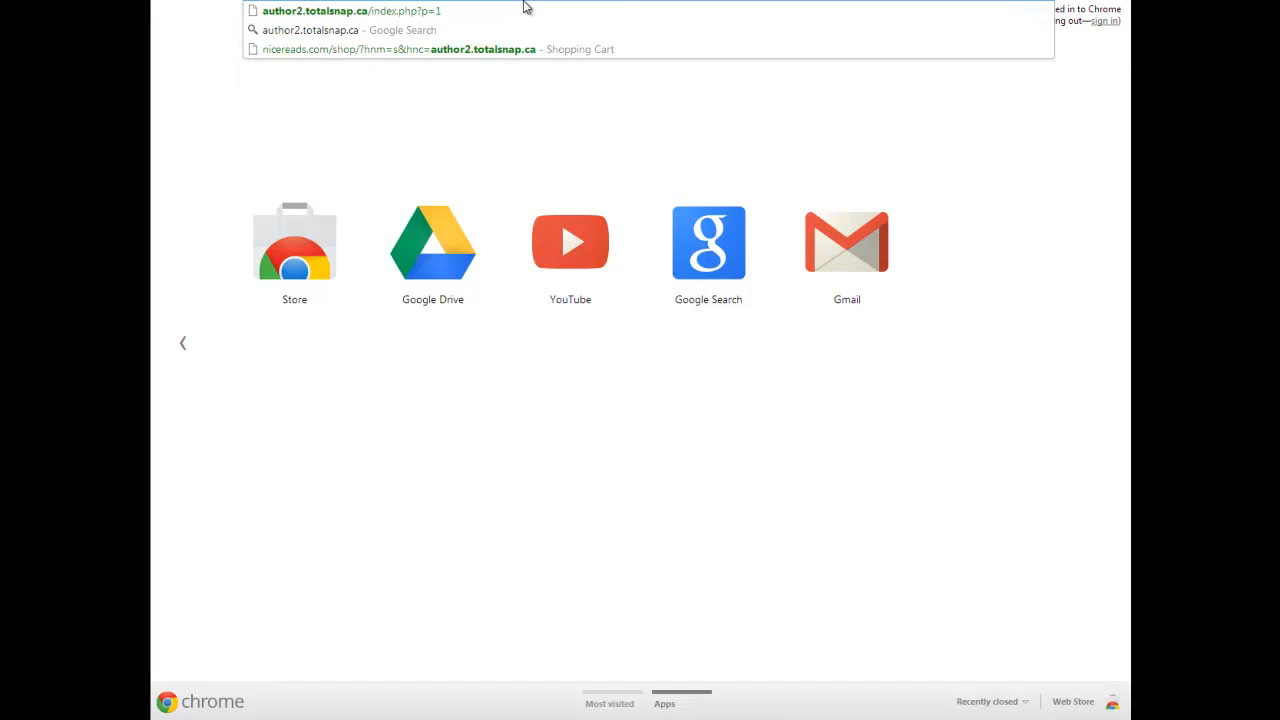
{"action": "key", "text": "Return"}
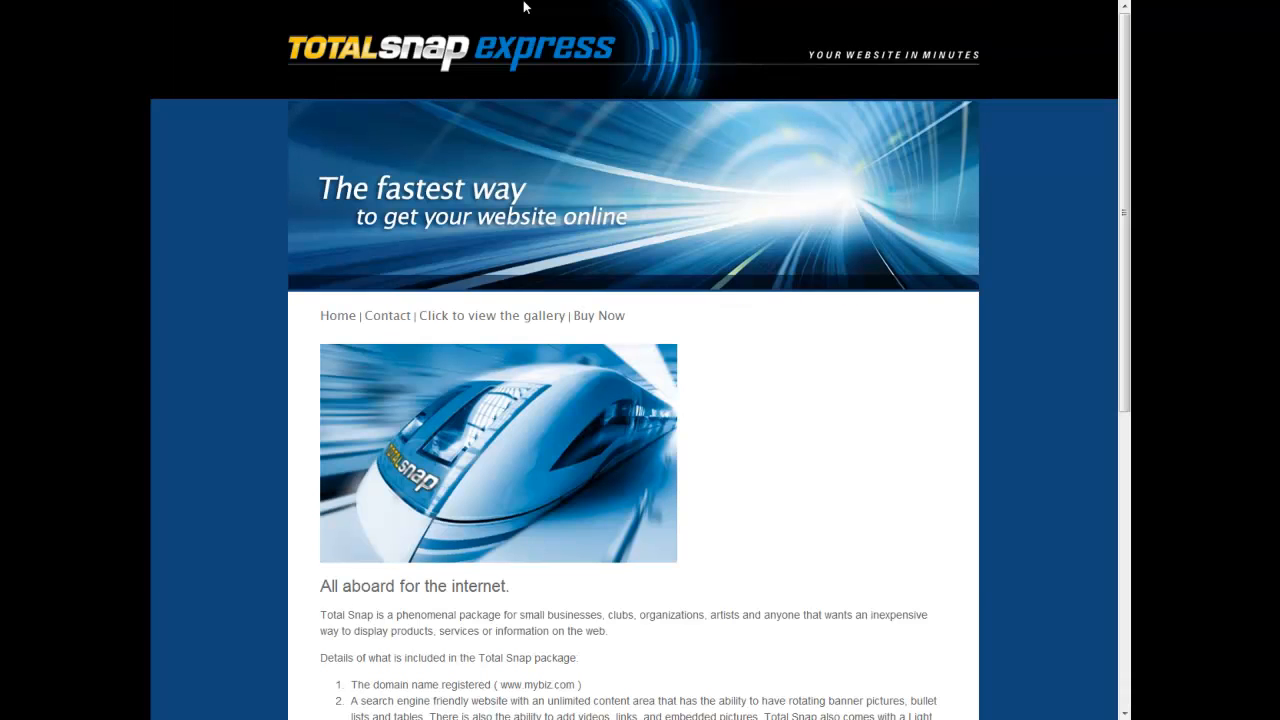
Add the TotalSnap Cart Getting Started Guide to the cart via Quick View and go to checkout
{"action": "left_click", "coordinate": [600, 317]}
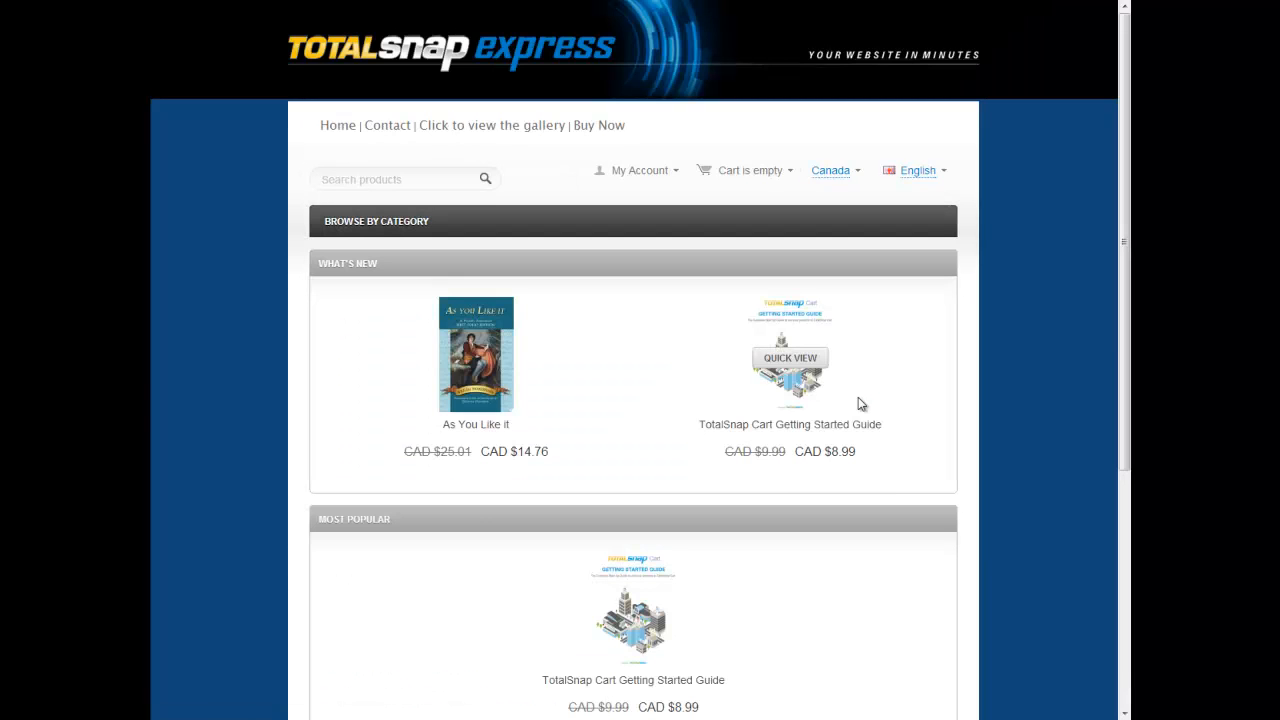
{"action": "left_click", "coordinate": [790, 357]}
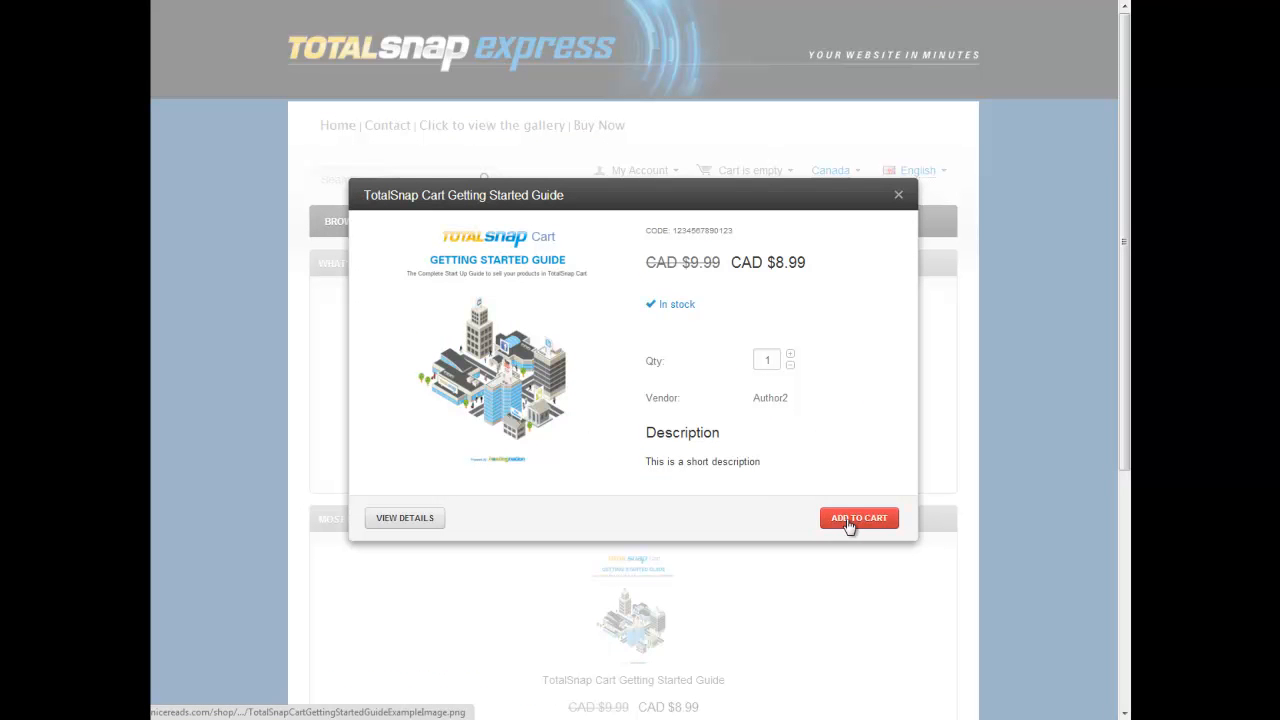
{"action": "left_click", "coordinate": [851, 520]}
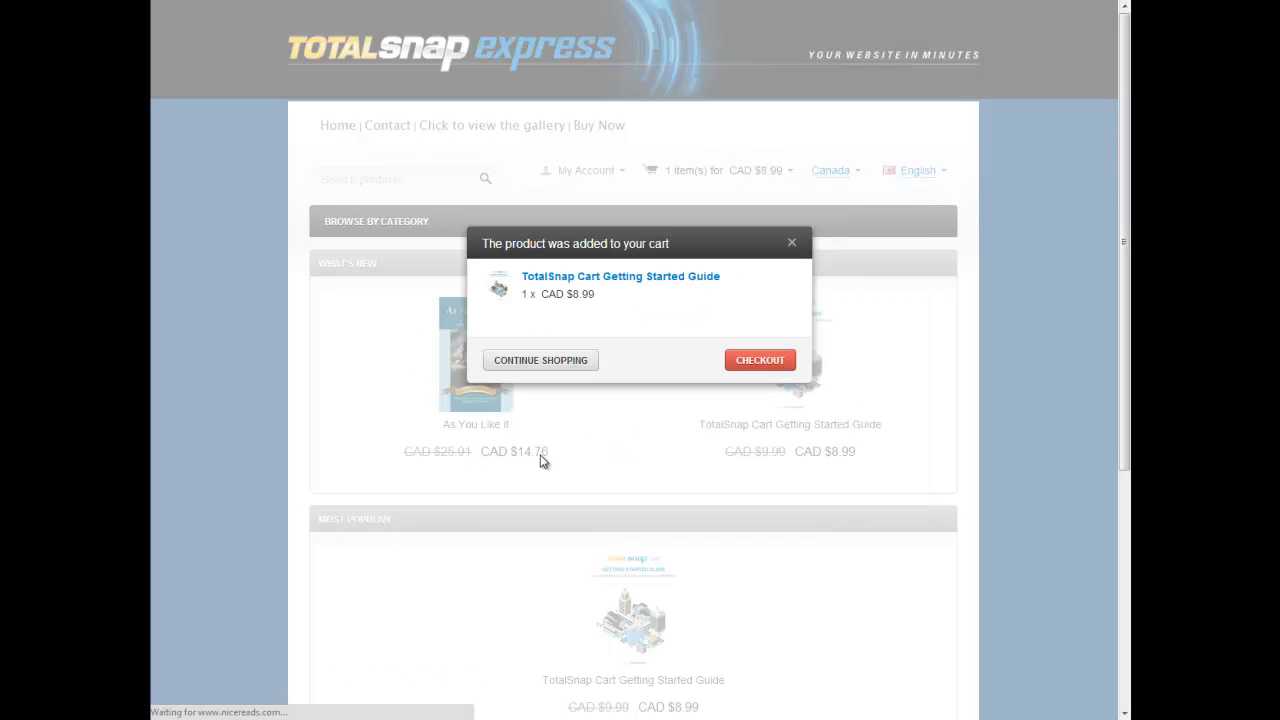
{"action": "left_click", "coordinate": [766, 362]}
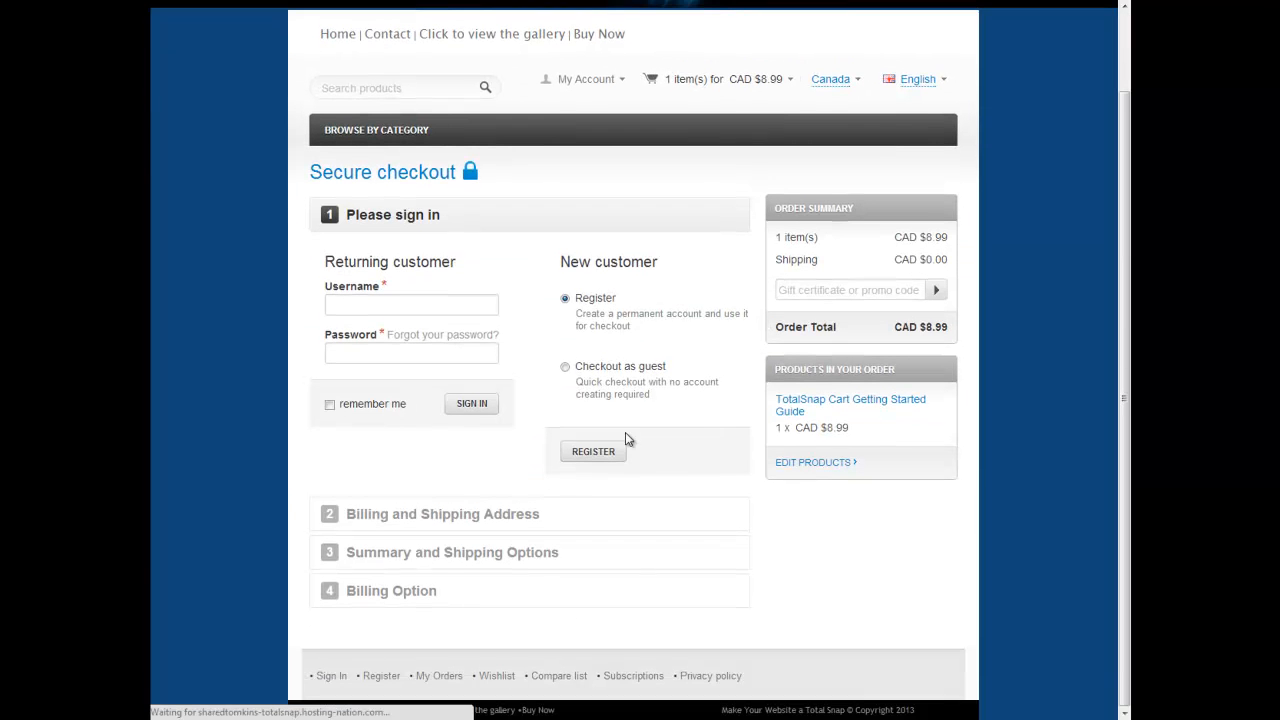
Sign in with the returning customer's username and password, then check the CAD $10.00 TotalSnap Standard shipping
{"action": "left_click", "coordinate": [397, 306]}
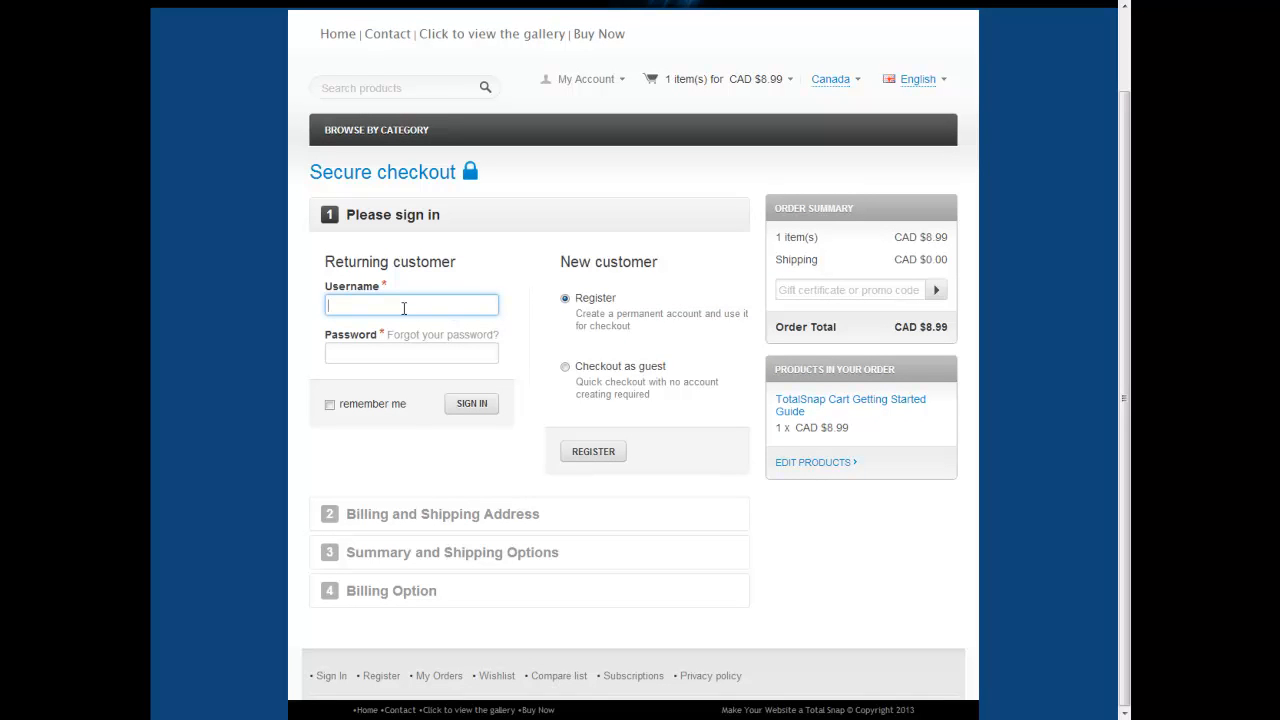
{"action": "type", "text": "testcustomer"}
{"action": "key", "text": "Tab"}
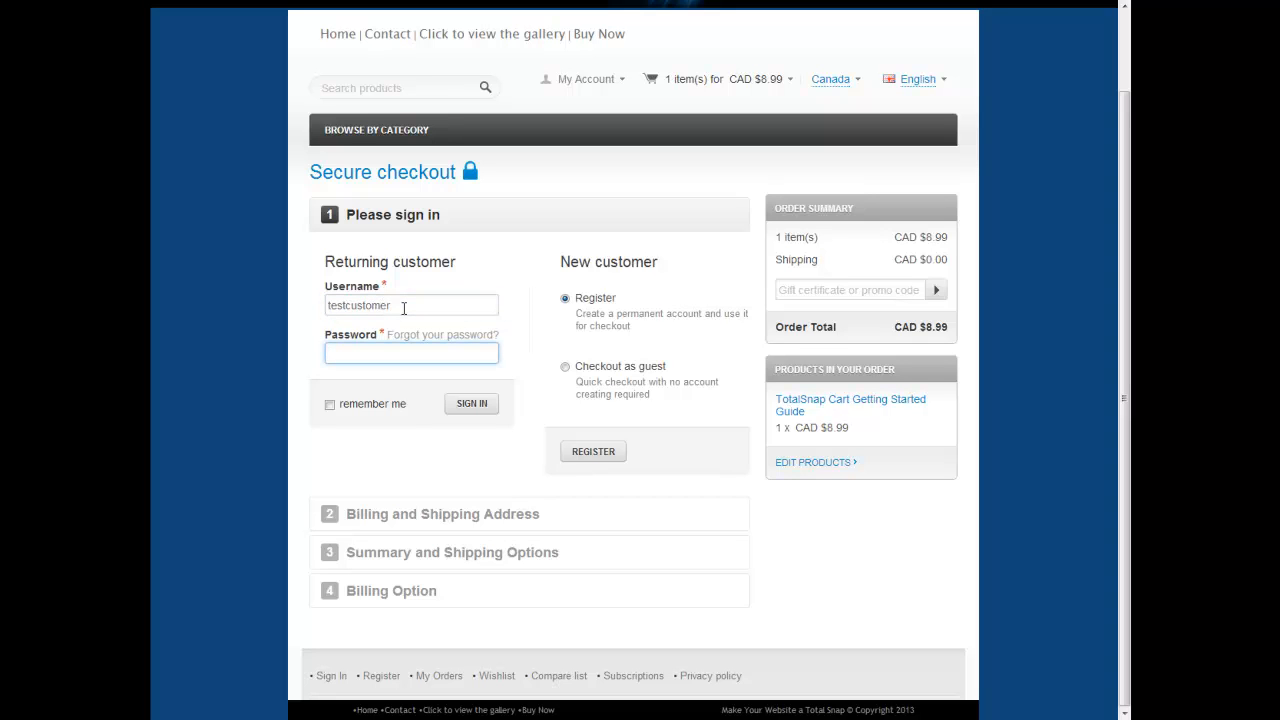
{"action": "type", "text": "test1234"}
{"action": "left_click", "coordinate": [472, 406]}
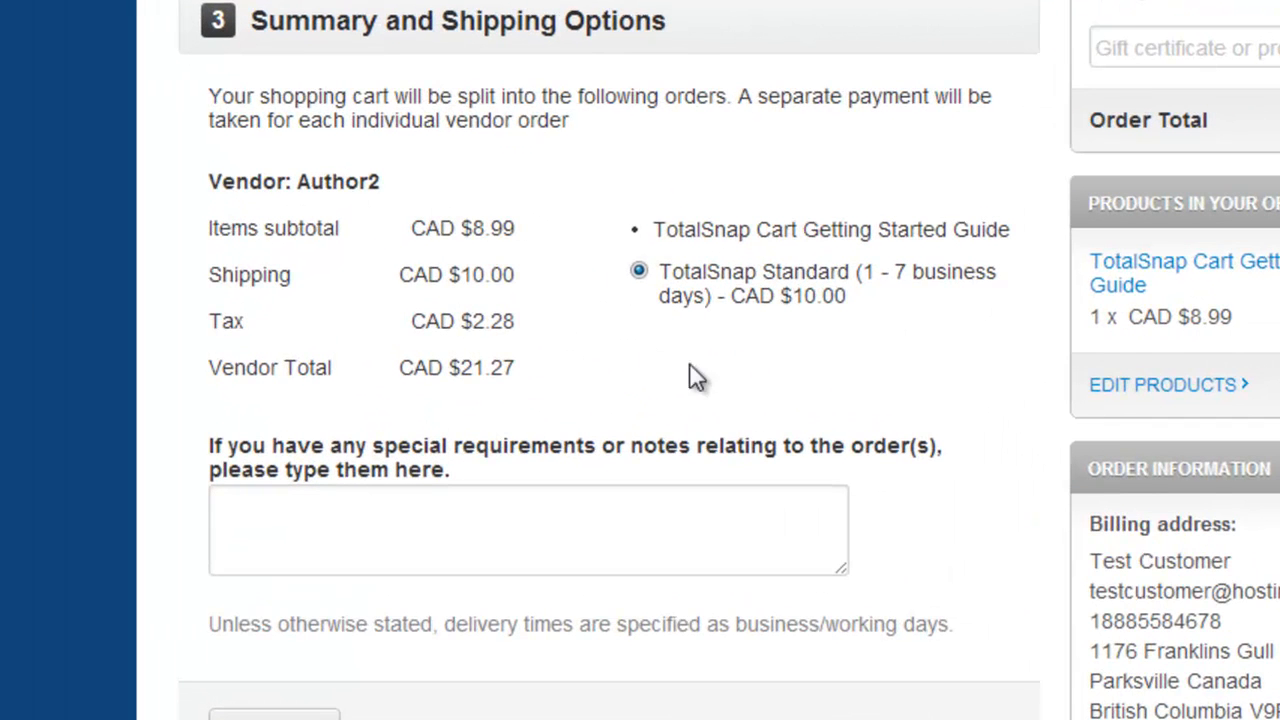
{"action": "scroll", "coordinate": [880, 297], "scroll_direction": "down", "scroll_amount": 1}
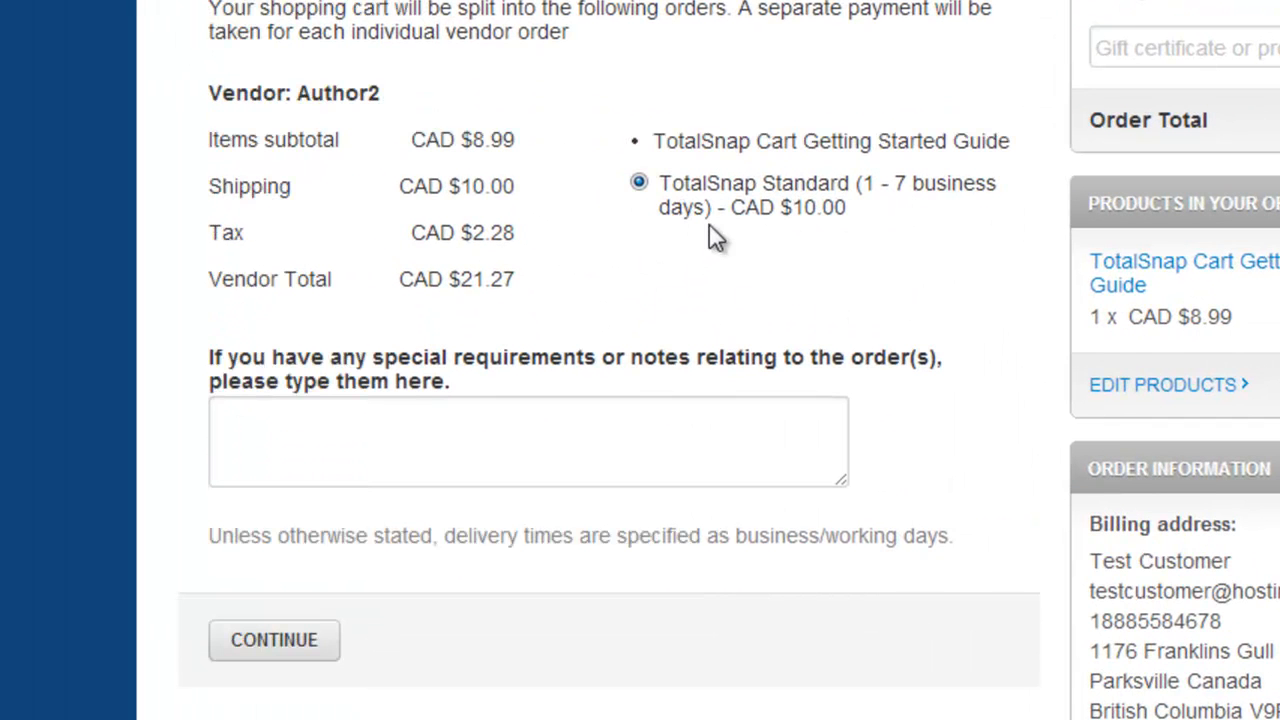